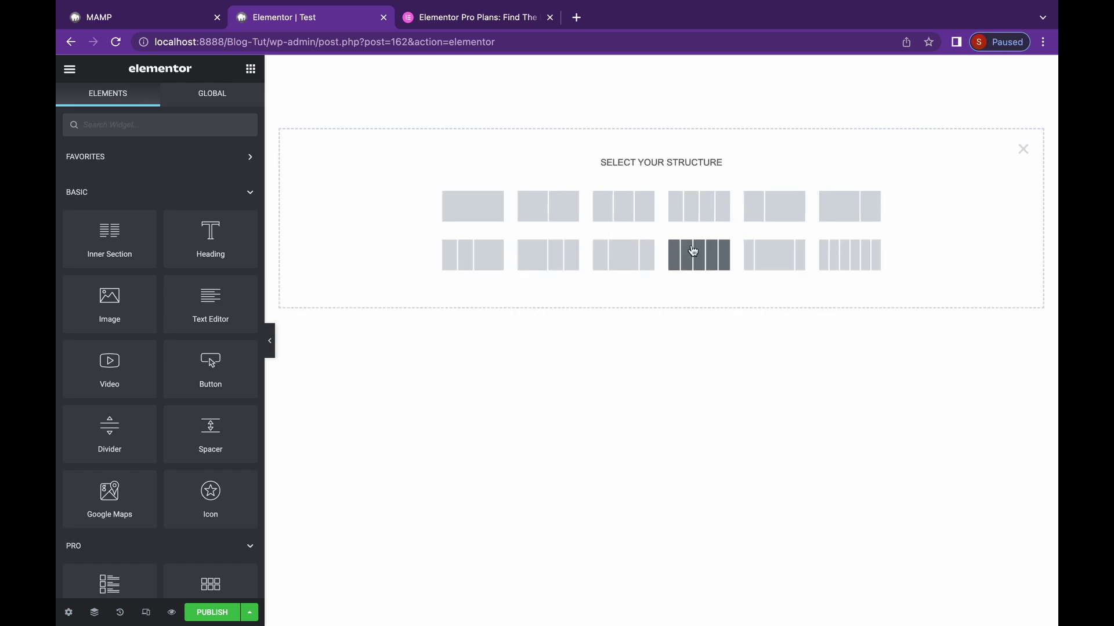
# Add a single-column section with Width 1600 and Min Height, then drop an Inner Section into it.
pyautogui.click(482, 220)
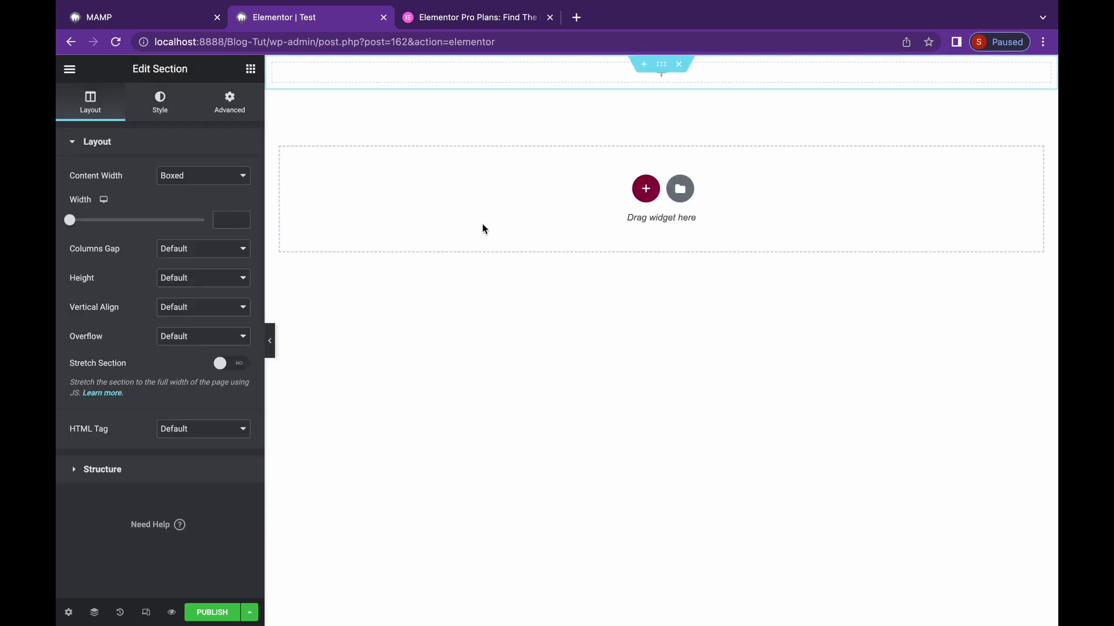
pyautogui.click(250, 69)
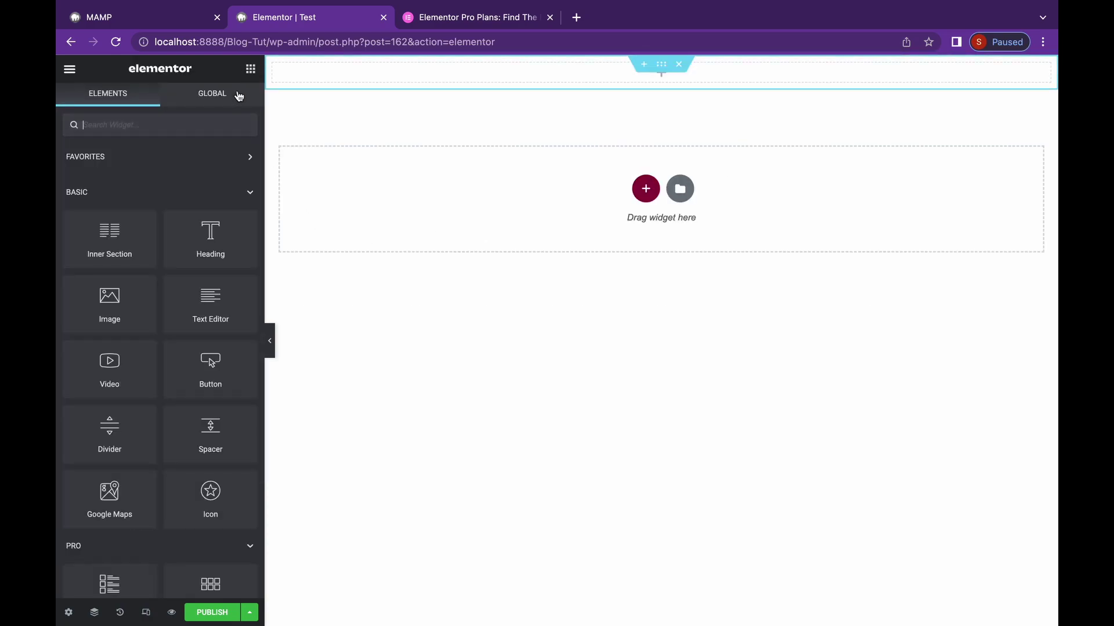
pyautogui.click(660, 64)
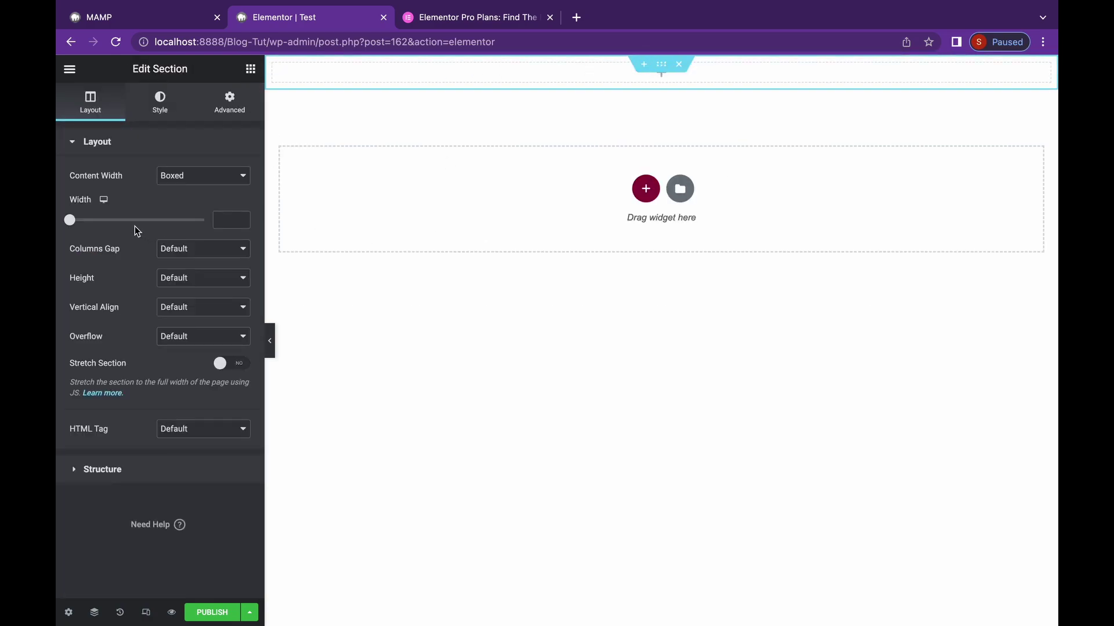
pyautogui.moveTo(70, 219); pyautogui.dragTo(204, 219)
pyautogui.click(210, 285)
pyautogui.click(189, 308)
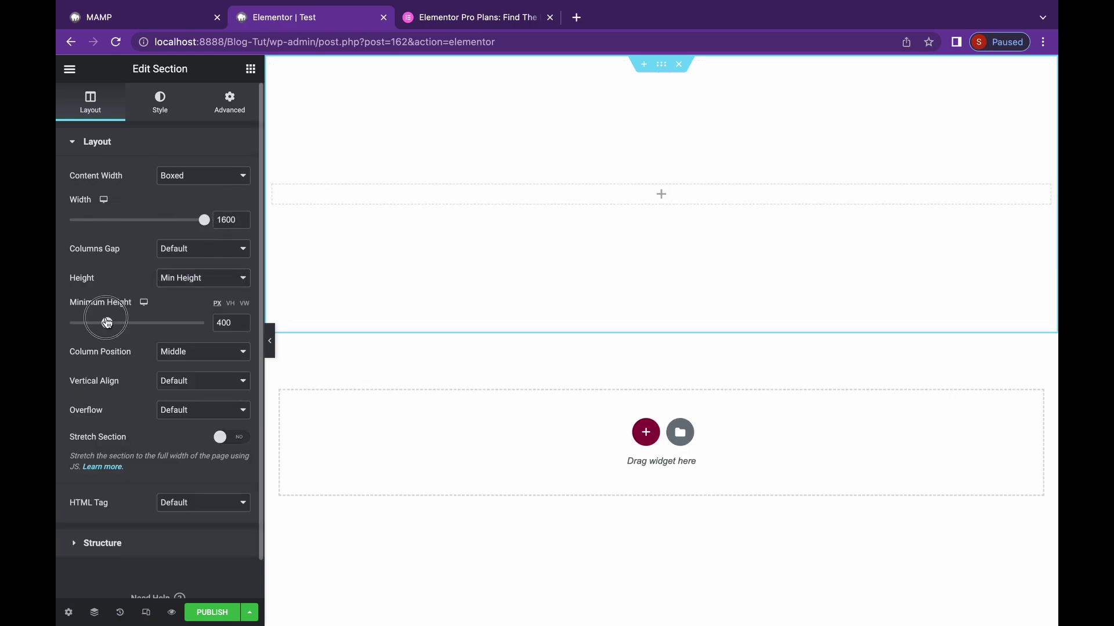
pyautogui.moveTo(107, 323); pyautogui.dragTo(129, 323)
pyautogui.click(251, 69)
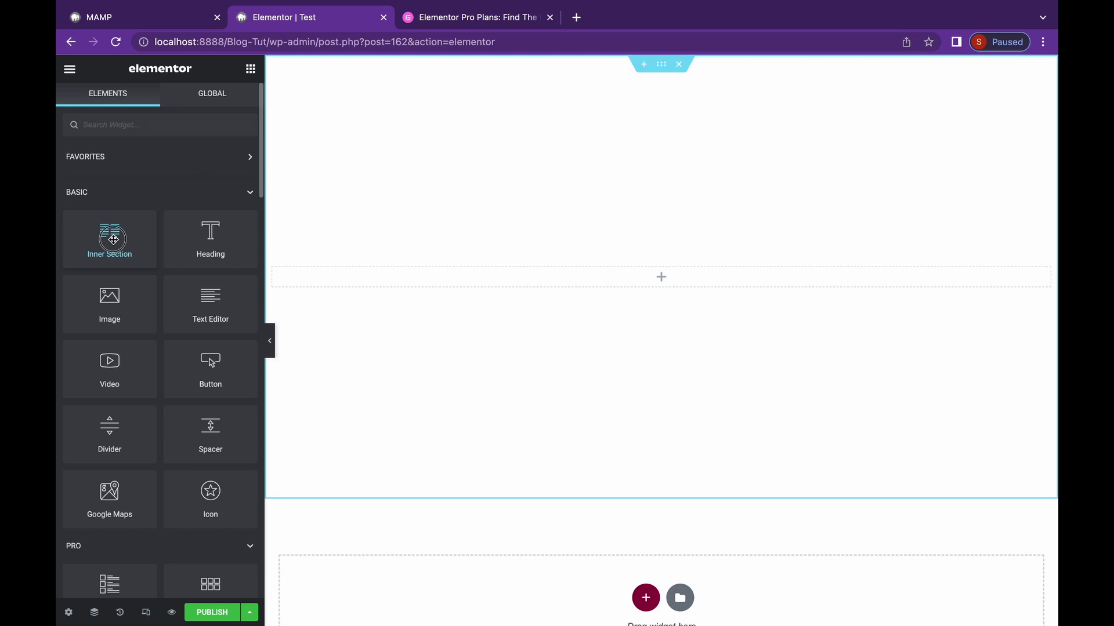
pyautogui.moveTo(109, 235); pyautogui.dragTo(410, 276)
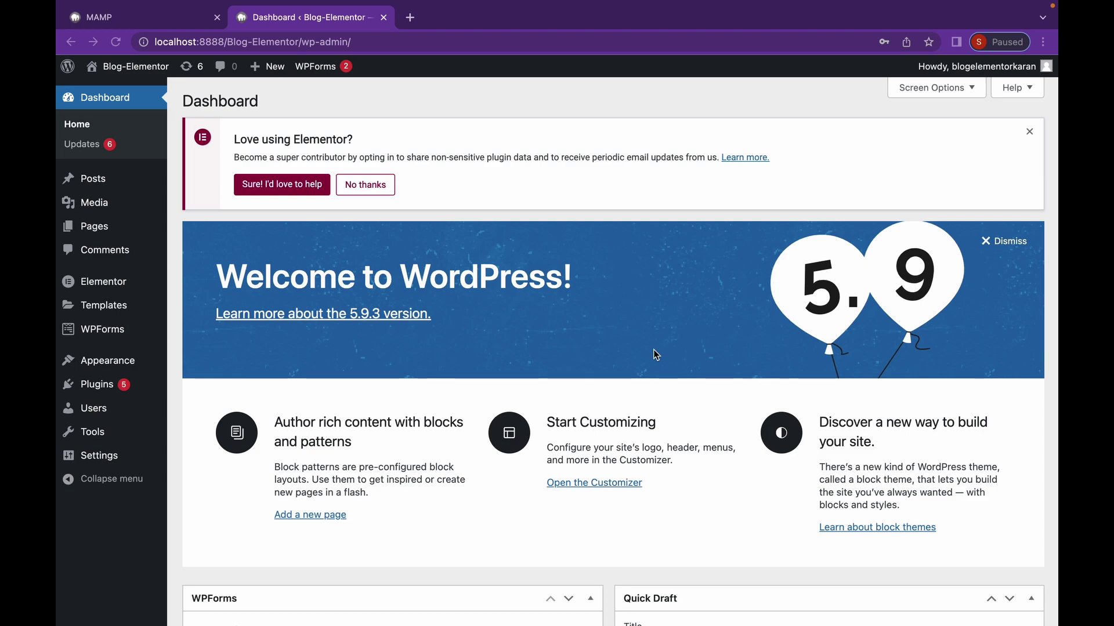
# Set Flexbox Container to Active in Elementor's Experiments settings and save the changes.
pyautogui.click(109, 282)
pyautogui.click(109, 282)
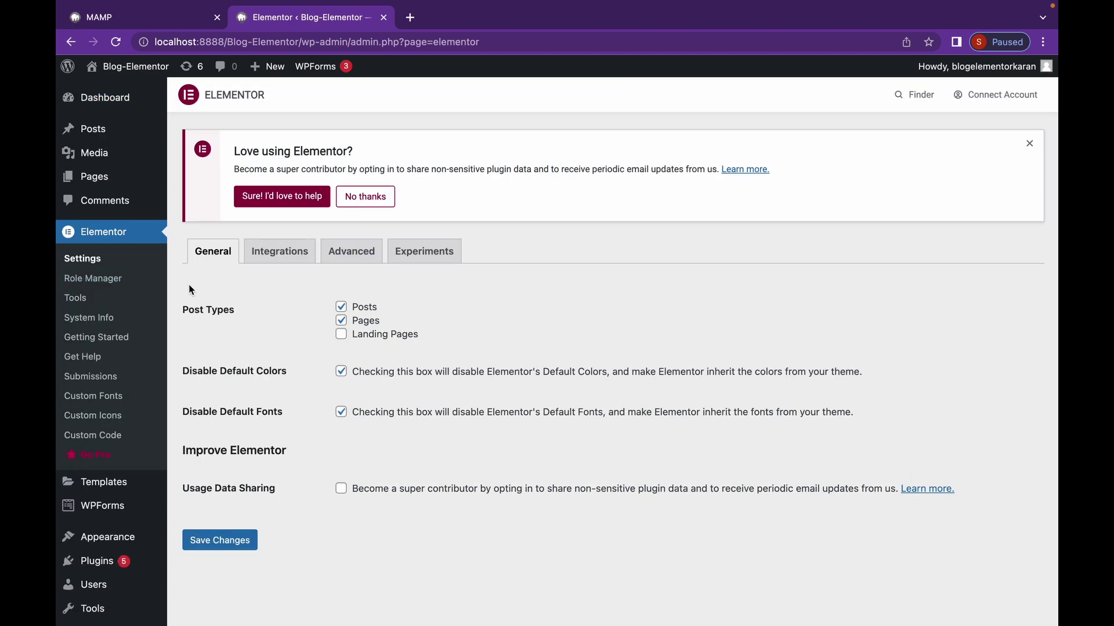
pyautogui.click(427, 254)
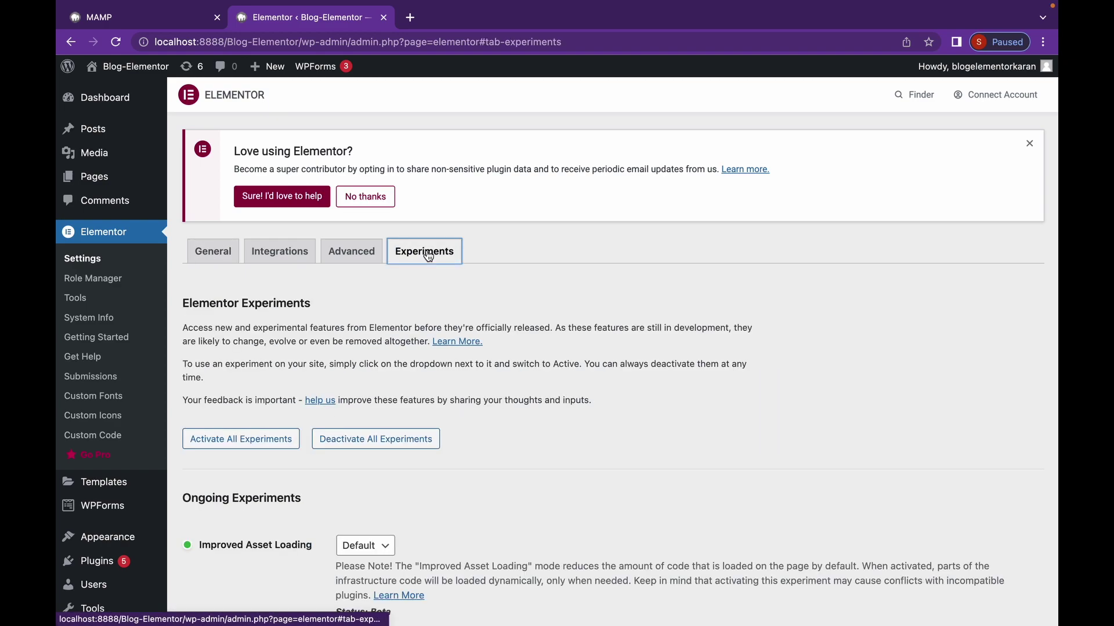
pyautogui.scroll(-7, 457, 324)
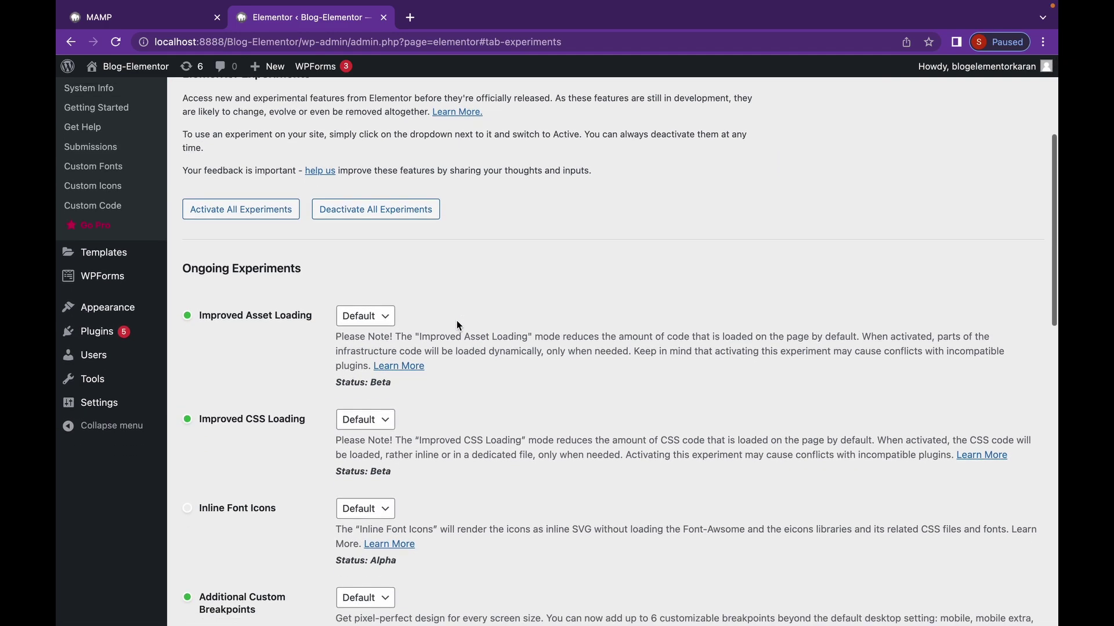
pyautogui.scroll(-2, 457, 320)
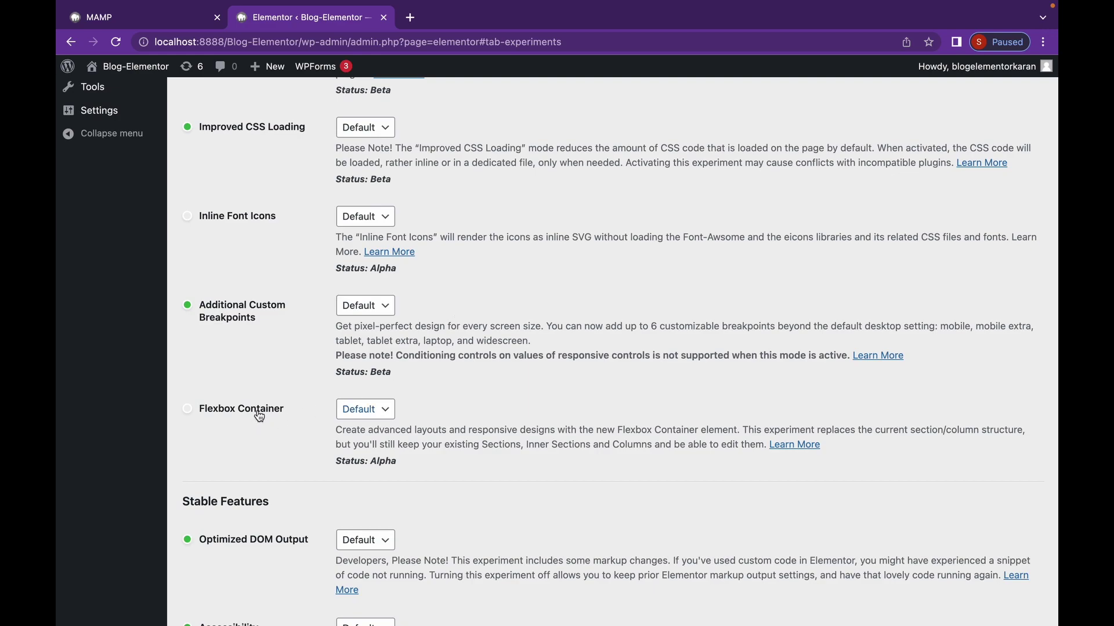
pyautogui.click(357, 419)
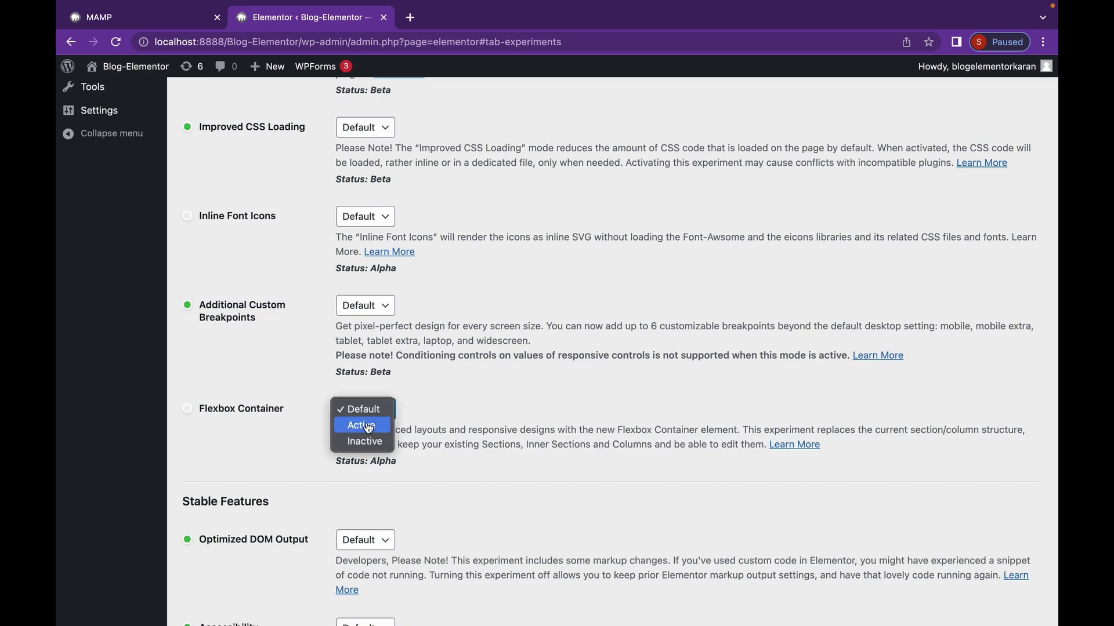
pyautogui.click(372, 427)
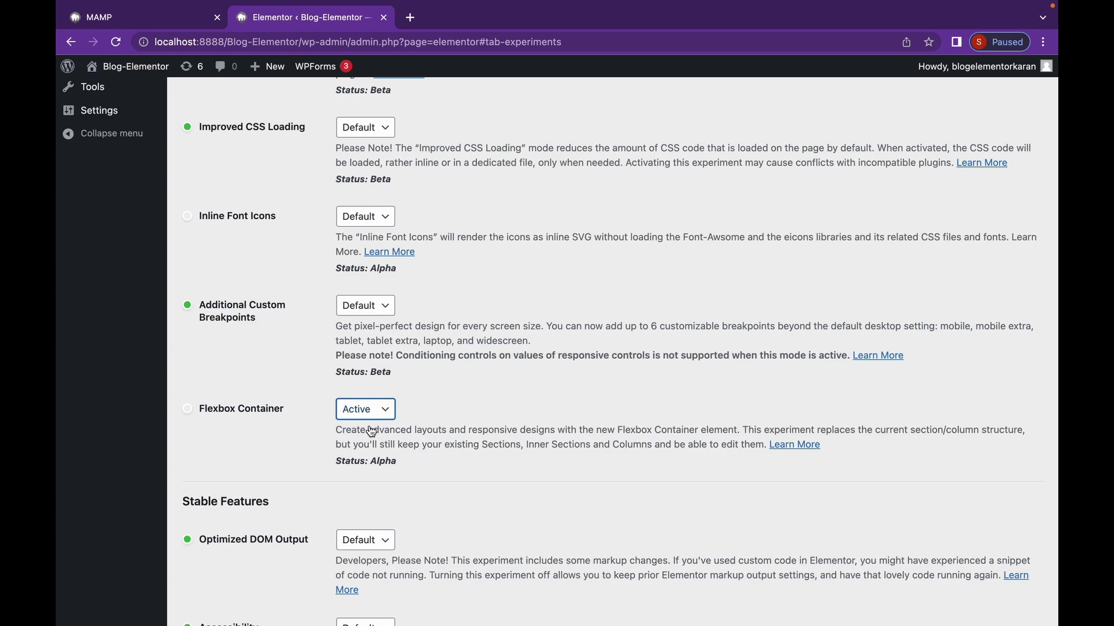
pyautogui.scroll(-10, 371, 432)
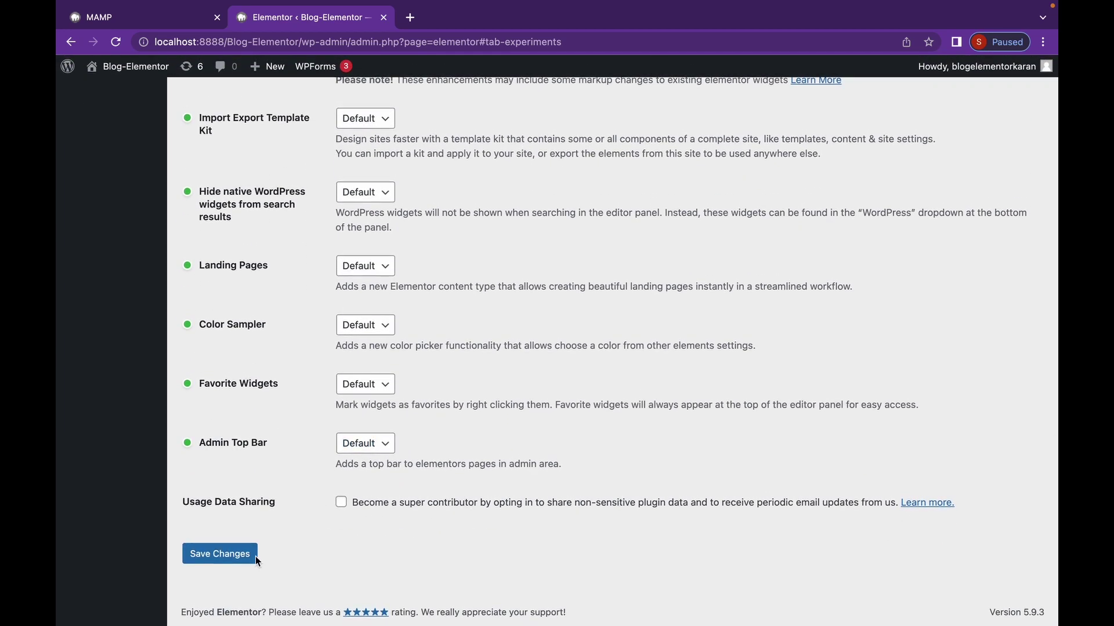
pyautogui.click(251, 560)
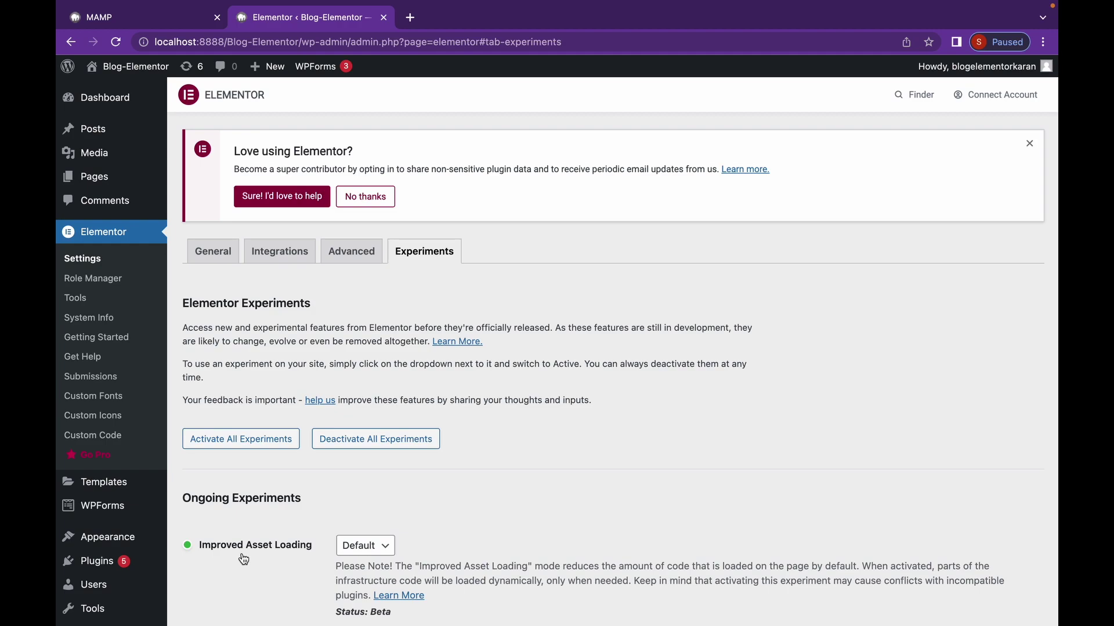
# Create a new page titled 'Container Tut' and save it as a draft.
pyautogui.click(104, 181)
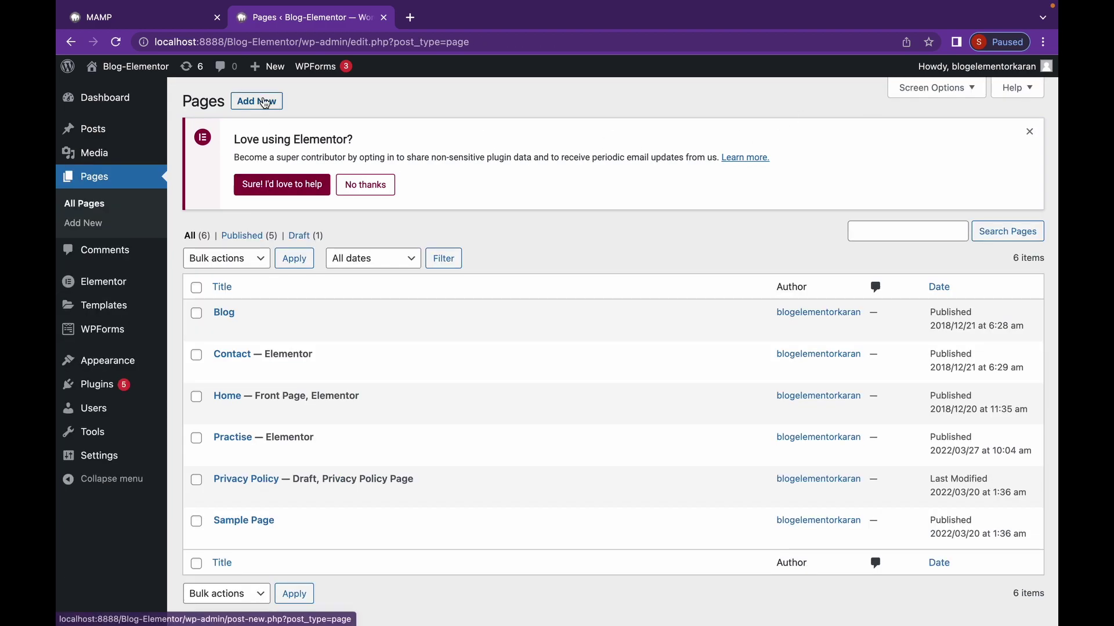
pyautogui.click(265, 103)
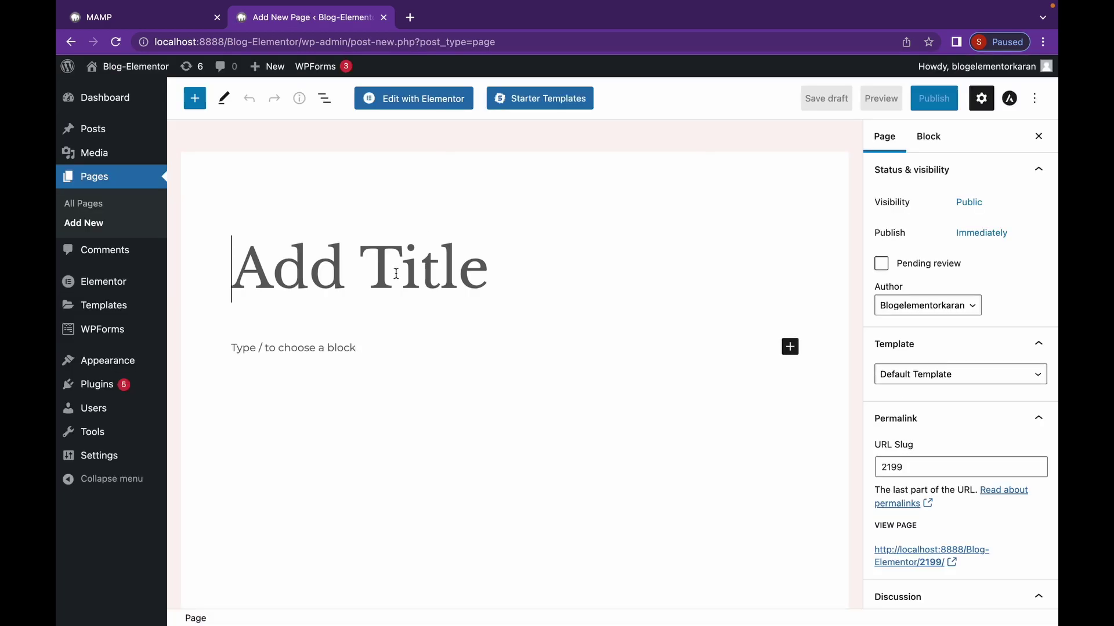
pyautogui.write('Coni')
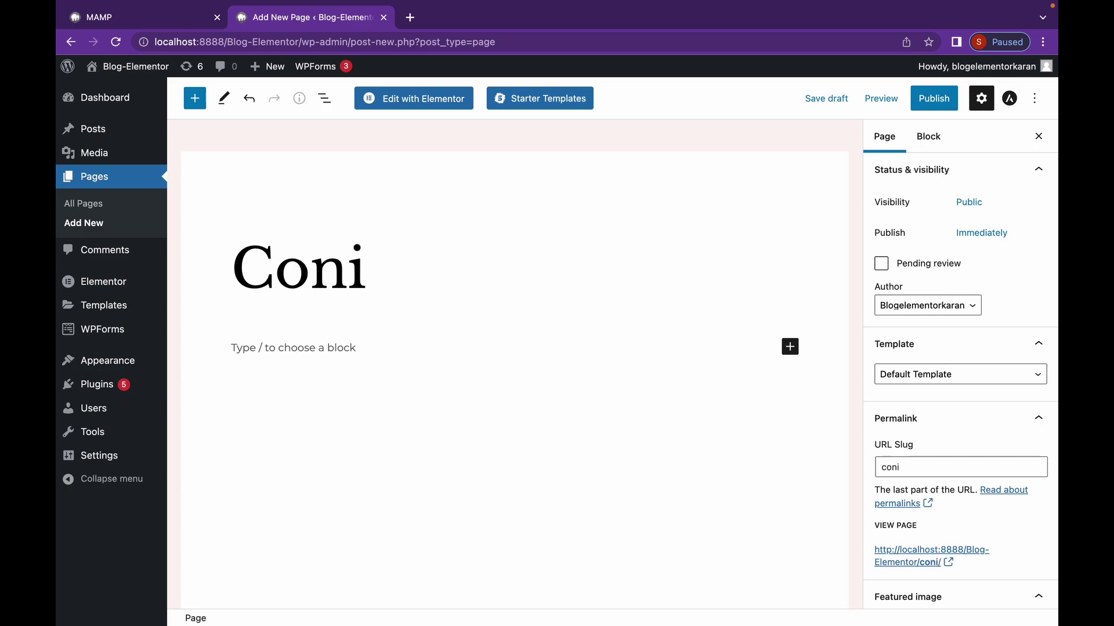
pyautogui.press('BackSpace')
pyautogui.press('BackSpace')
pyautogui.write('ntainer Tut')
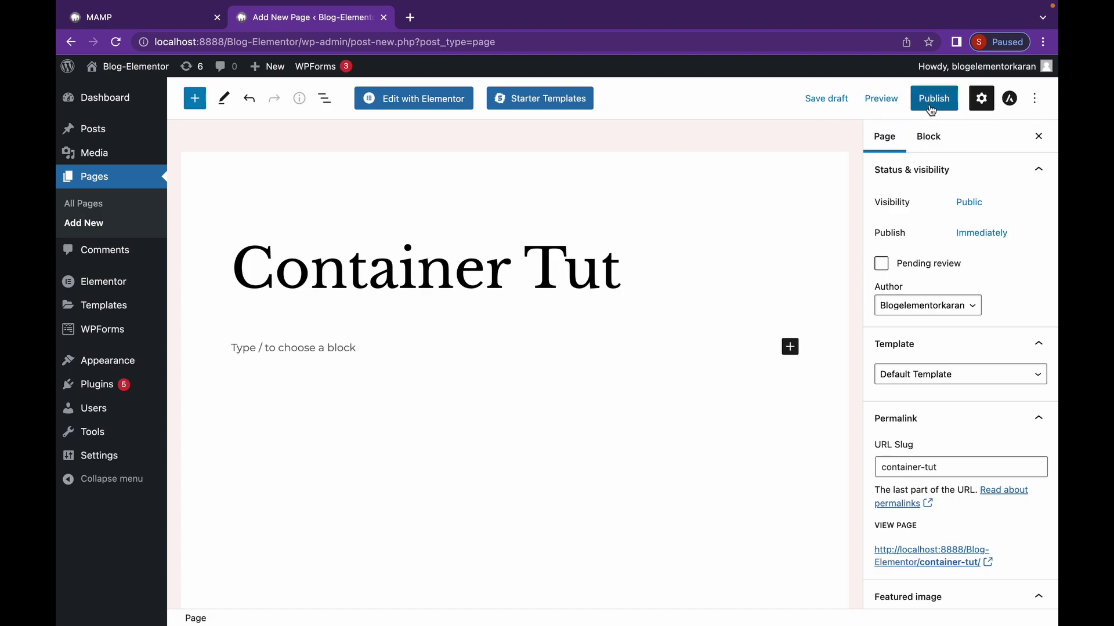
pyautogui.click(836, 98)
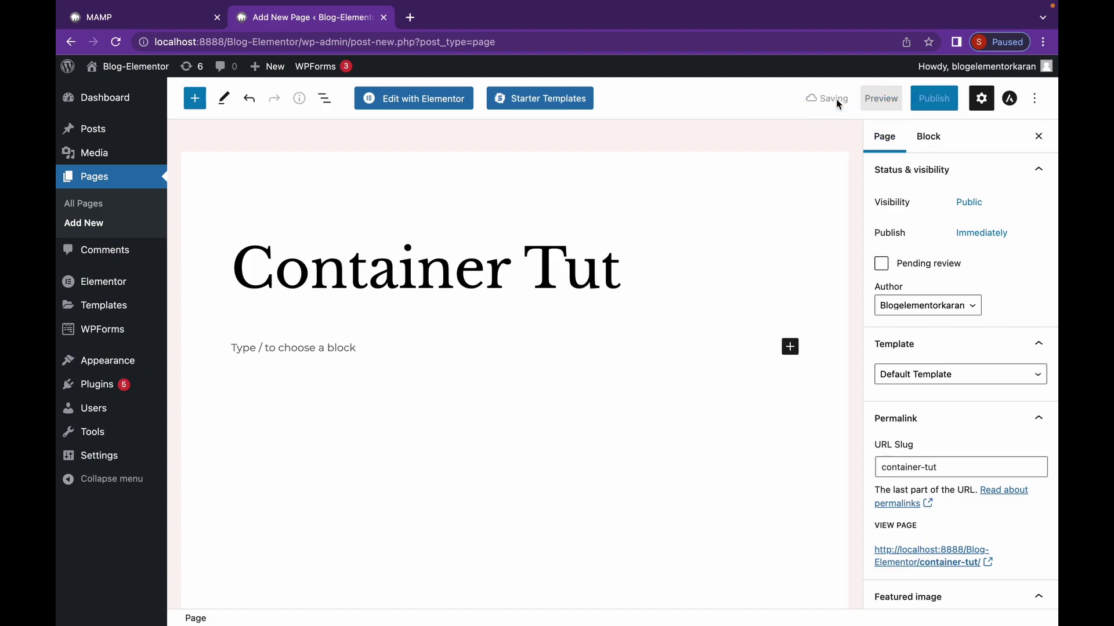
# Open Container Tut in Elementor and set its Page Layout to Elementor Canvas.
pyautogui.click(450, 99)
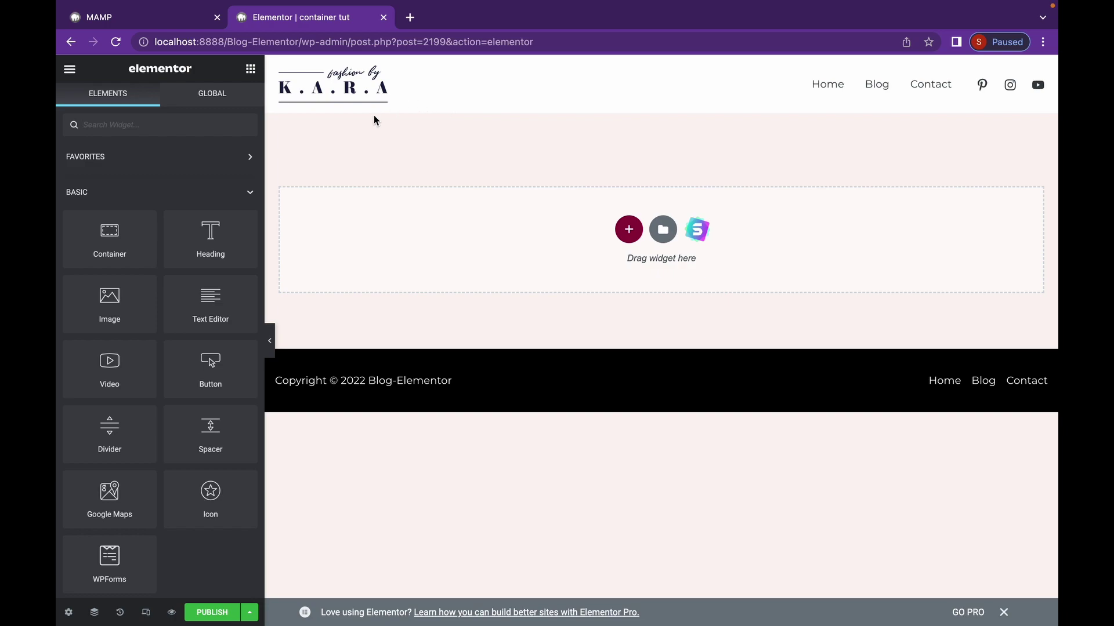
pyautogui.click(69, 613)
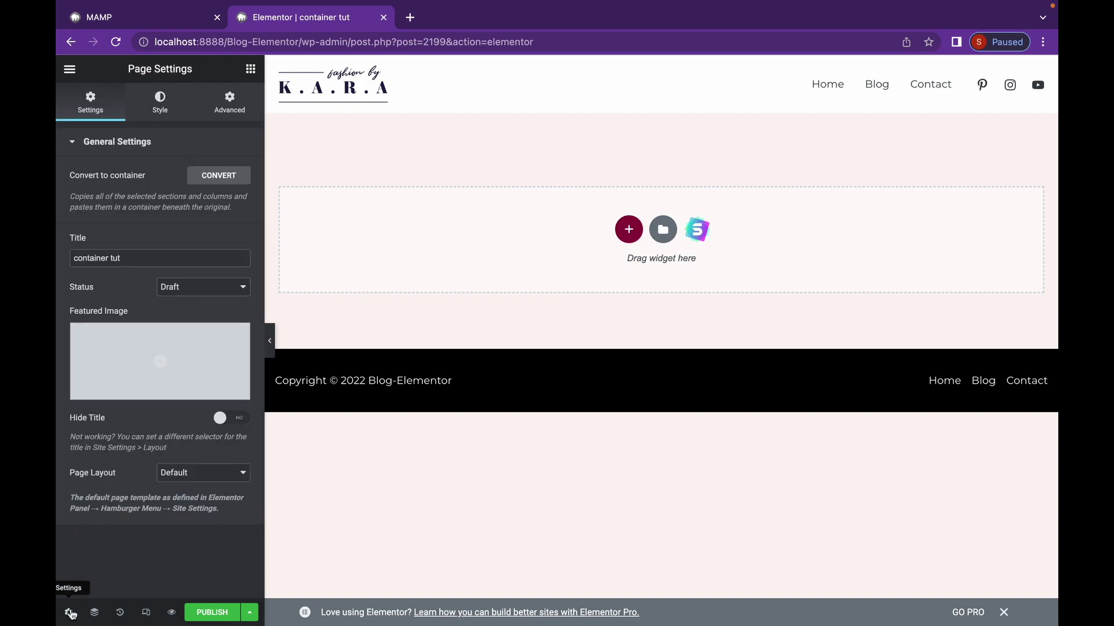
pyautogui.click(176, 480)
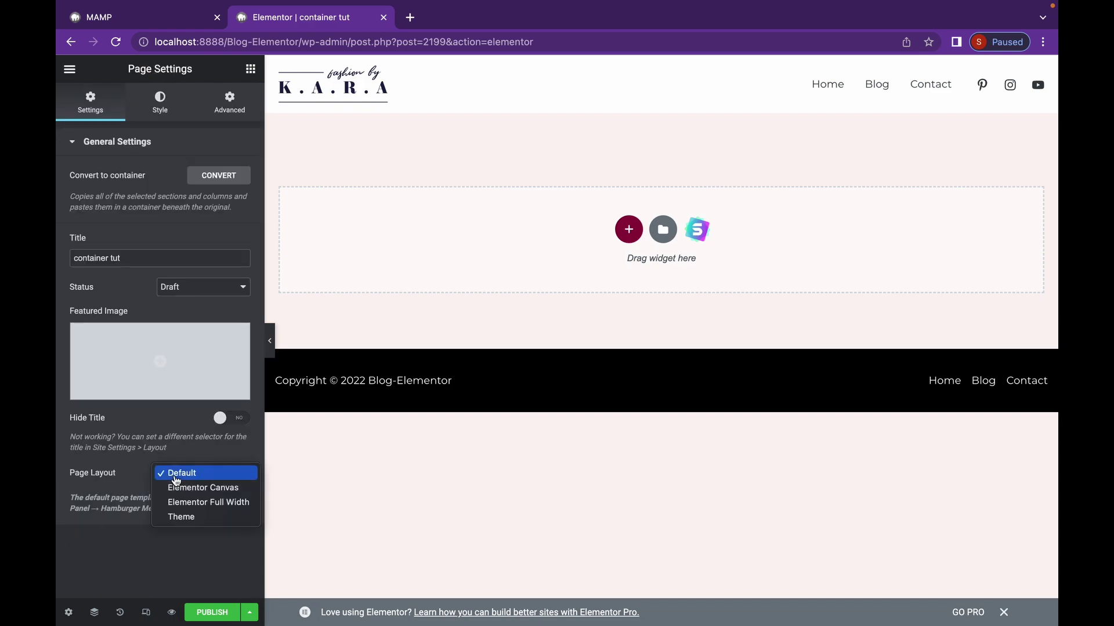
pyautogui.click(186, 487)
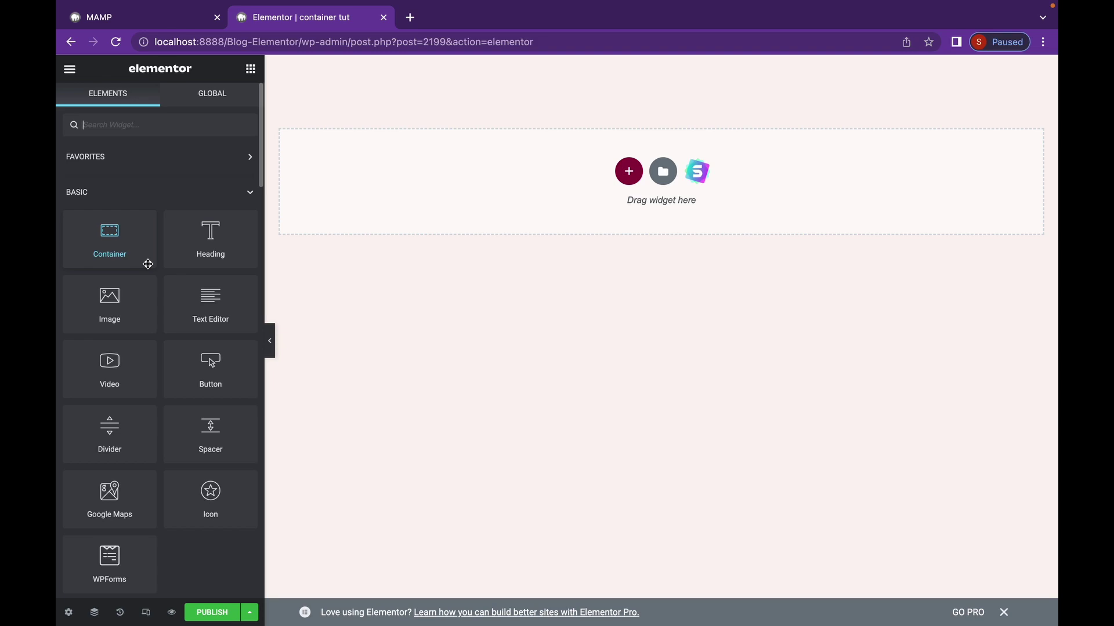
# Insert the Grid Gallery Slide block from the template library, connecting the site when prompted.
pyautogui.click(666, 172)
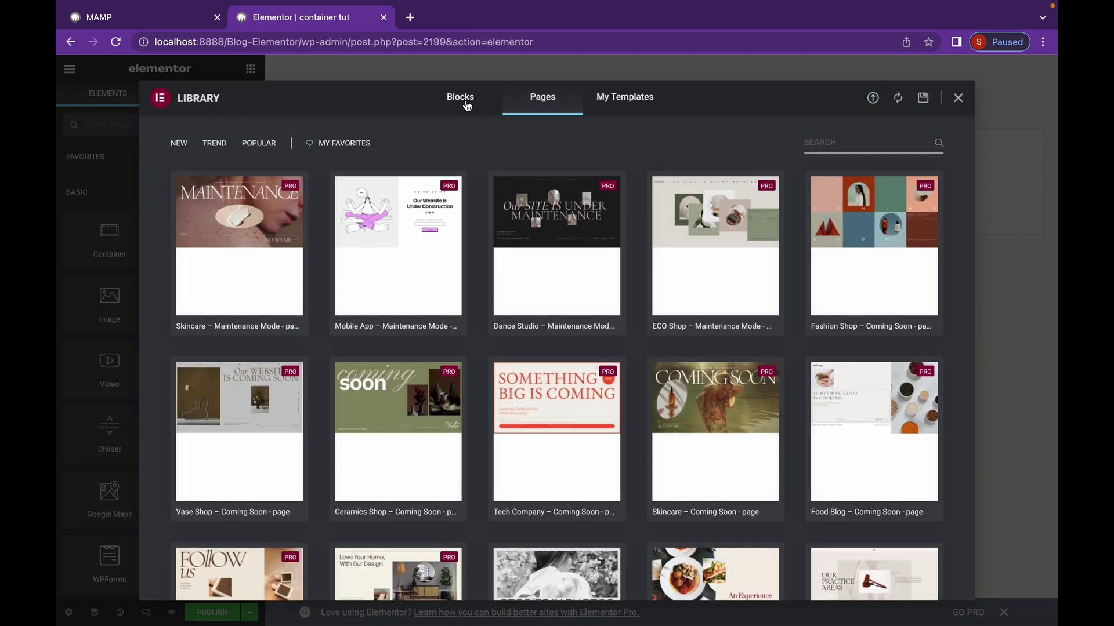
pyautogui.click(466, 104)
pyautogui.scroll(-10, 545, 212)
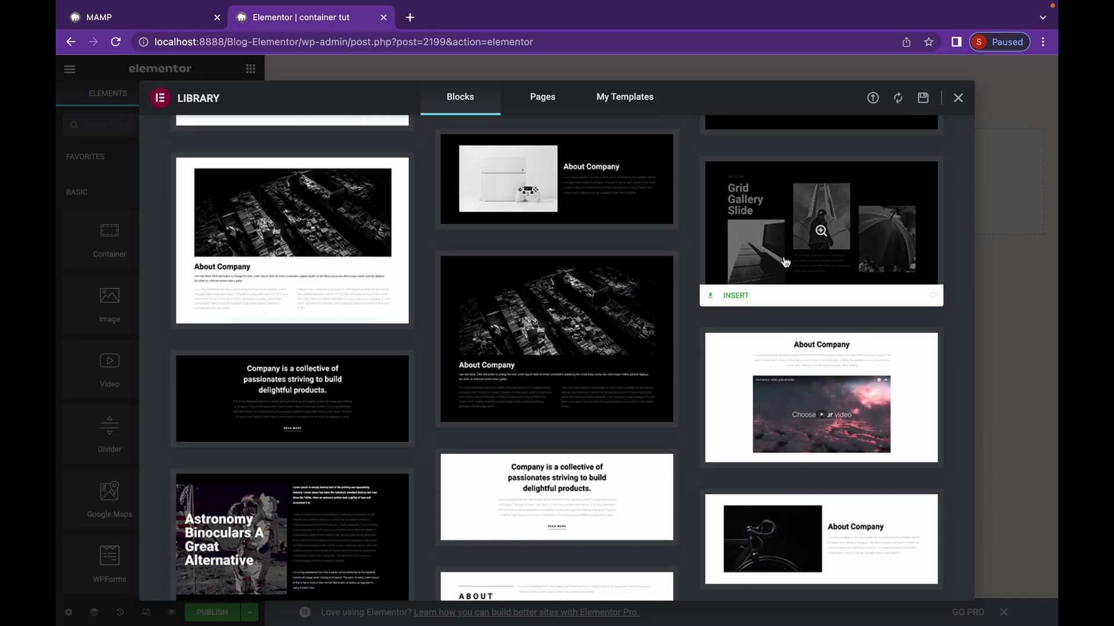
pyautogui.click(744, 293)
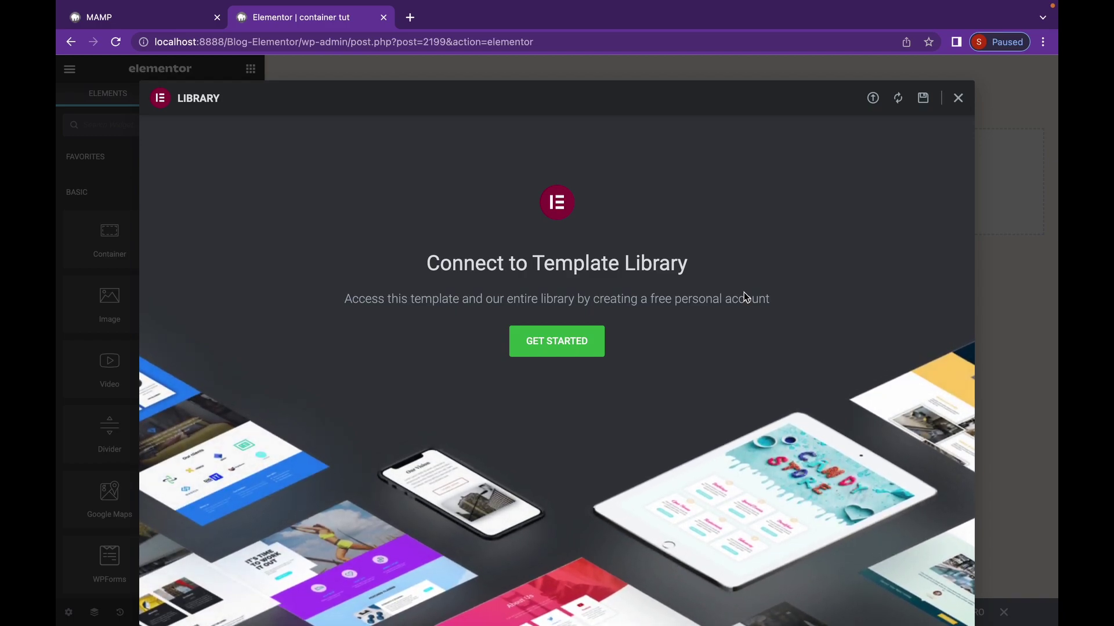
pyautogui.click(574, 341)
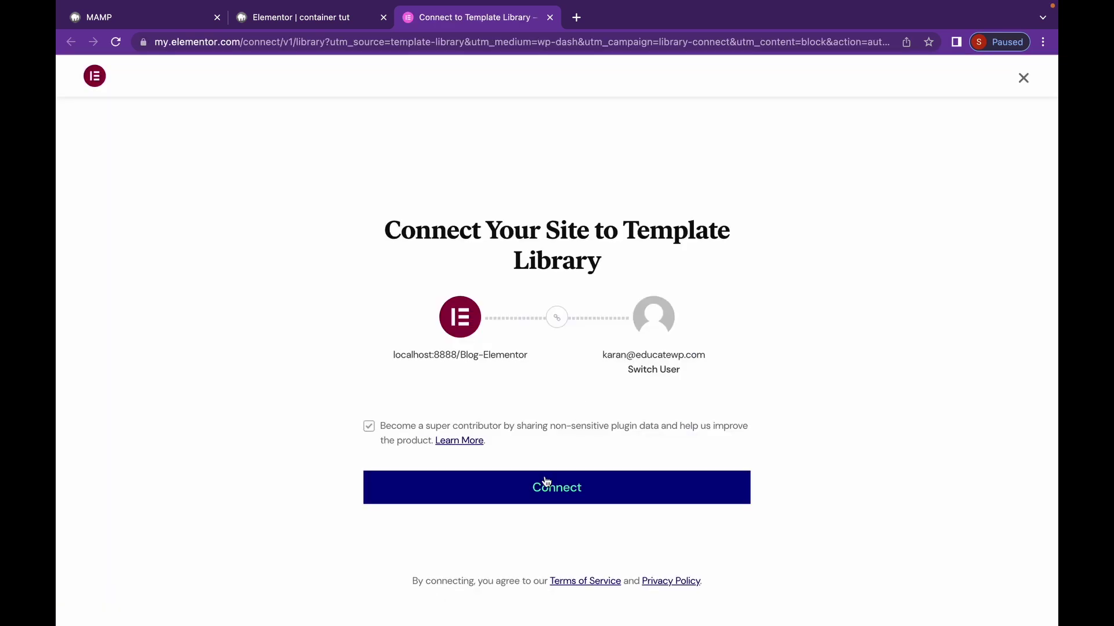
pyautogui.click(544, 483)
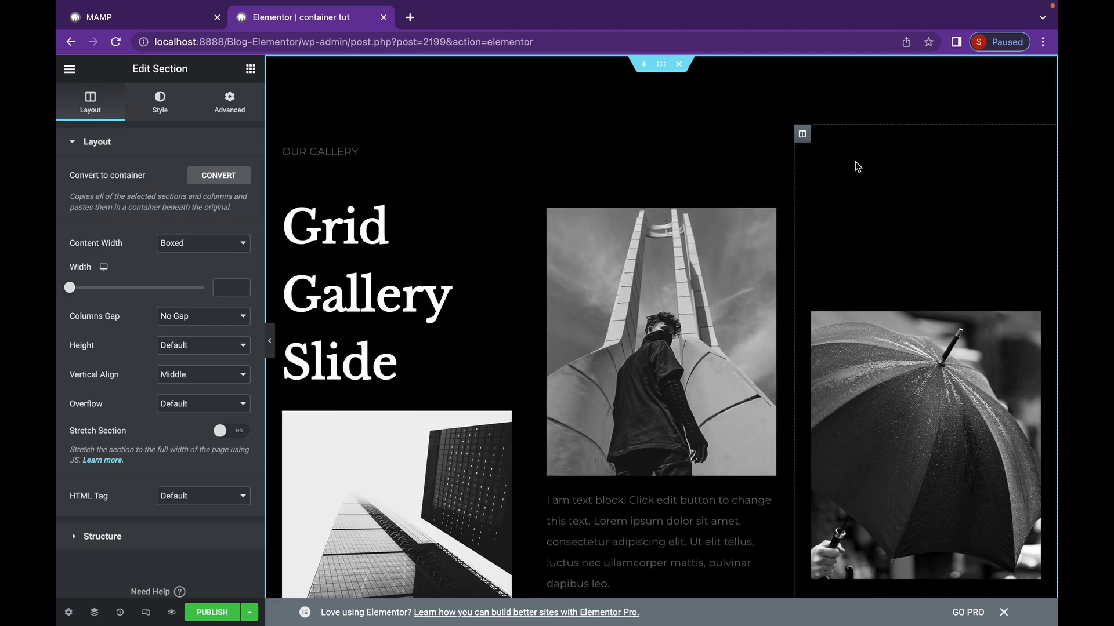
pyautogui.rightClick(661, 65)
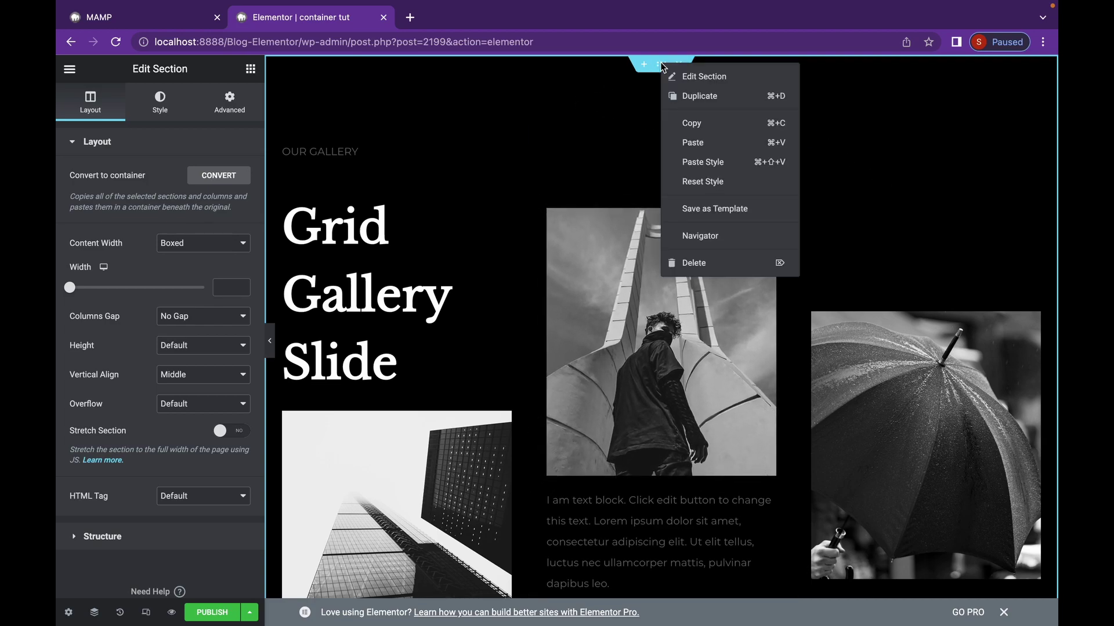
pyautogui.click(734, 235)
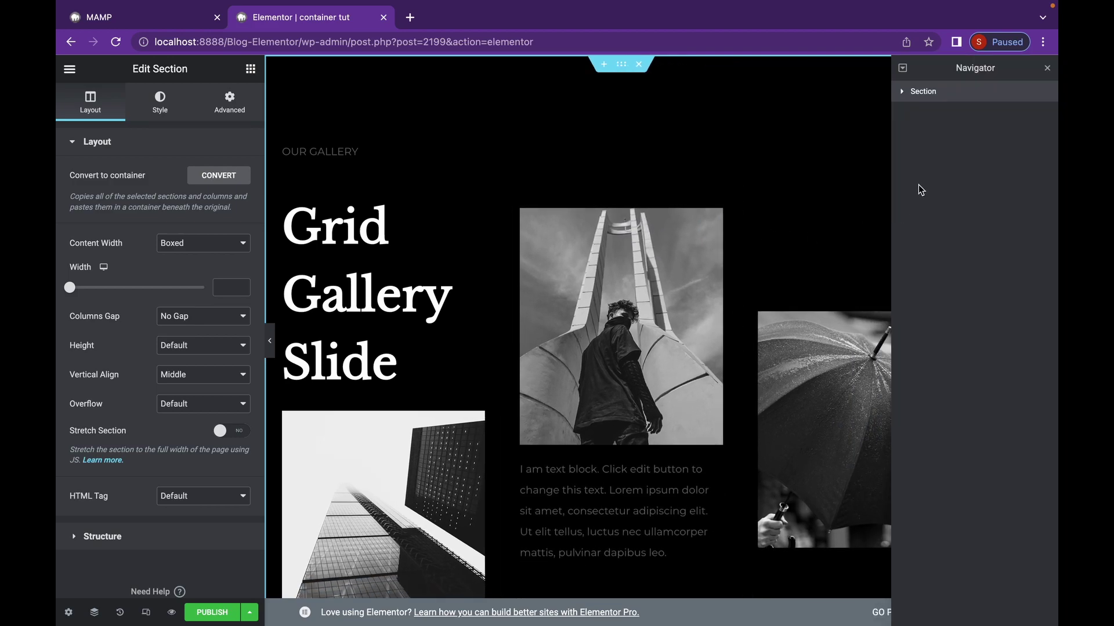
pyautogui.click(902, 92)
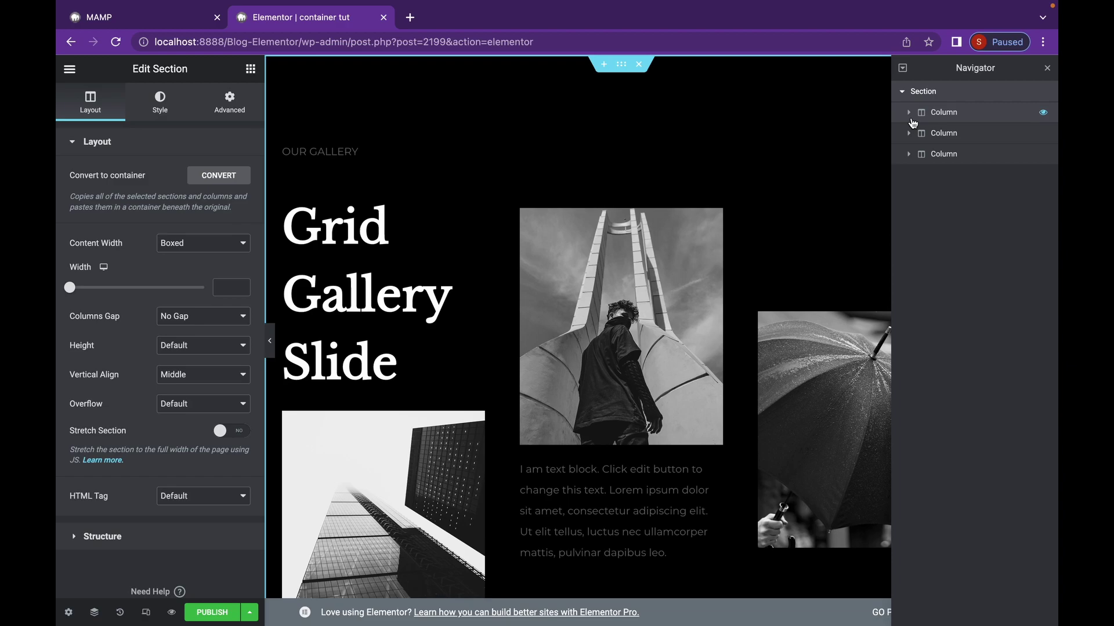
pyautogui.click(909, 113)
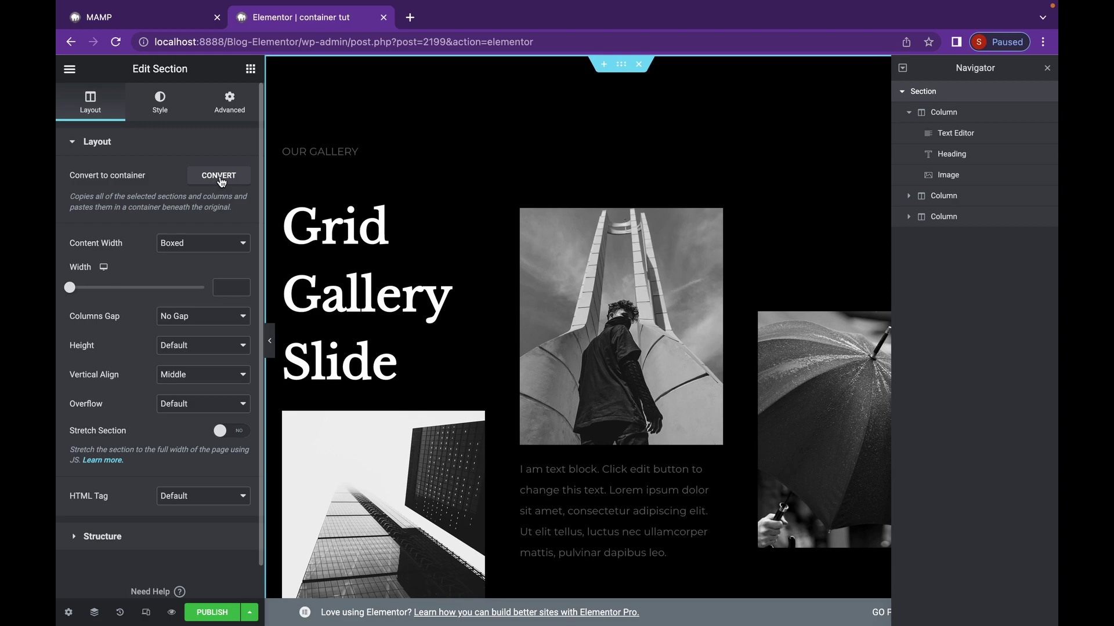
pyautogui.click(1048, 69)
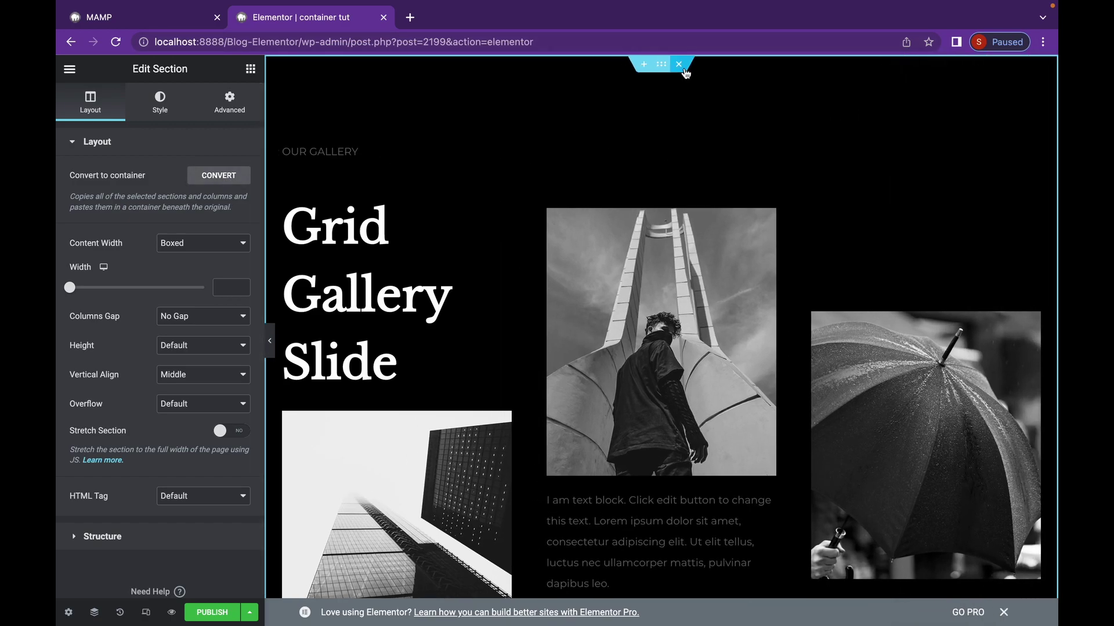
# Delete the gallery section and add a new three-column container in its place.
pyautogui.click(683, 66)
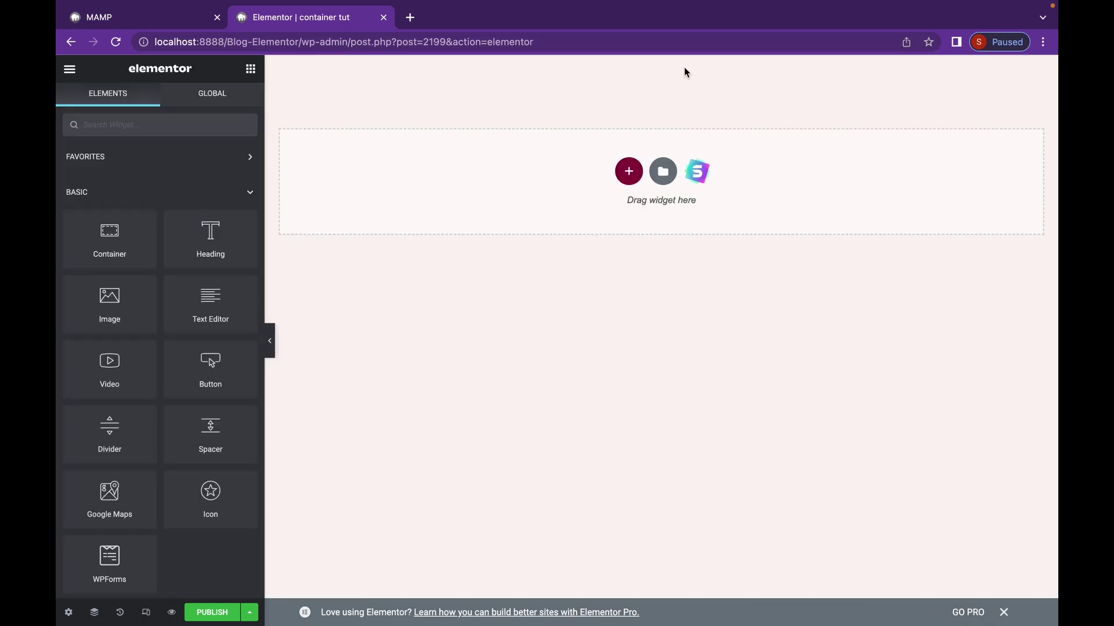
pyautogui.click(632, 172)
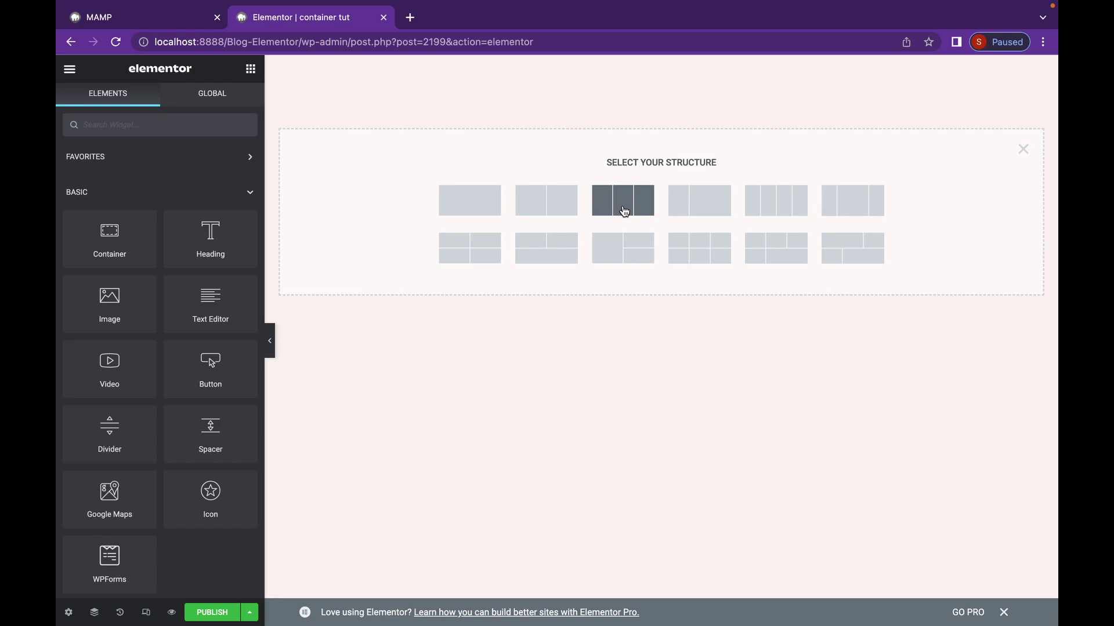
pyautogui.click(625, 212)
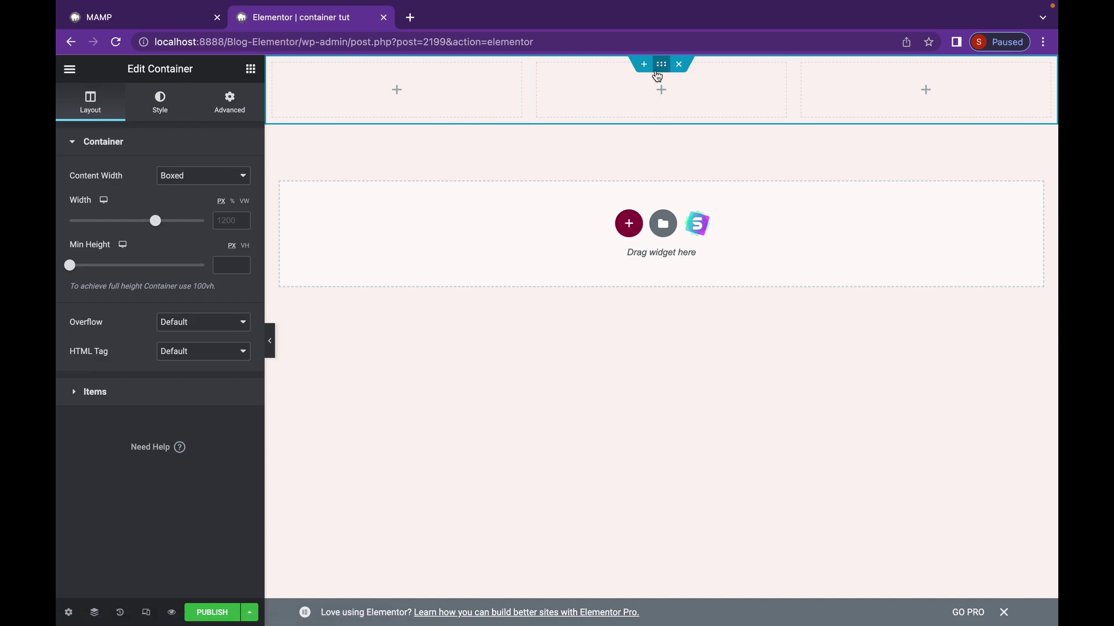
# Open the Navigator and expand the Container row to list its three child containers.
pyautogui.rightClick(657, 72)
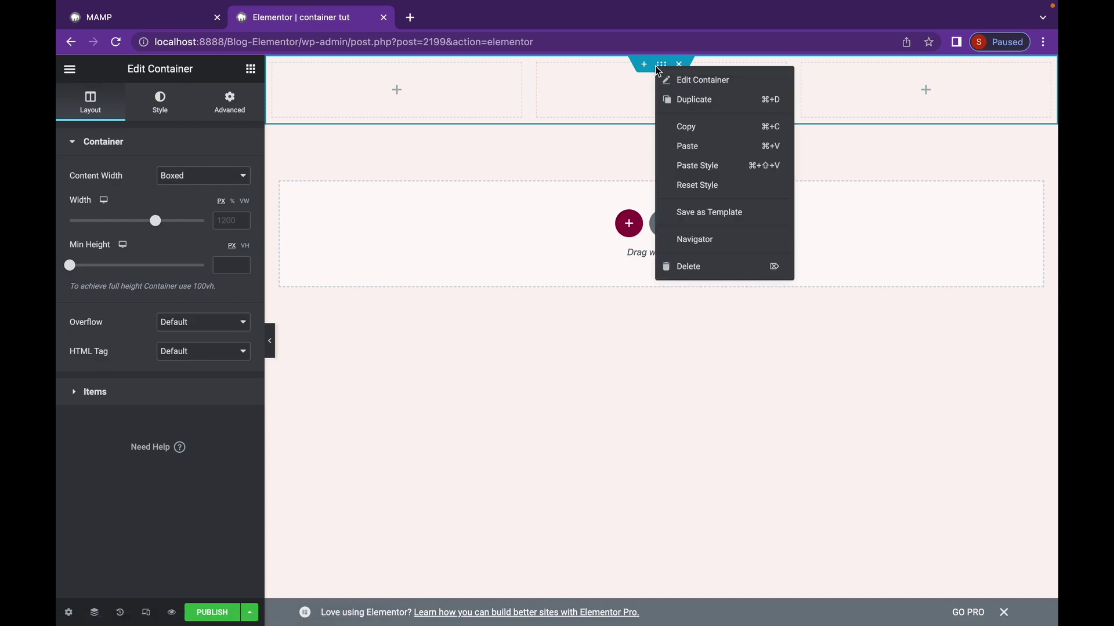
pyautogui.click(705, 238)
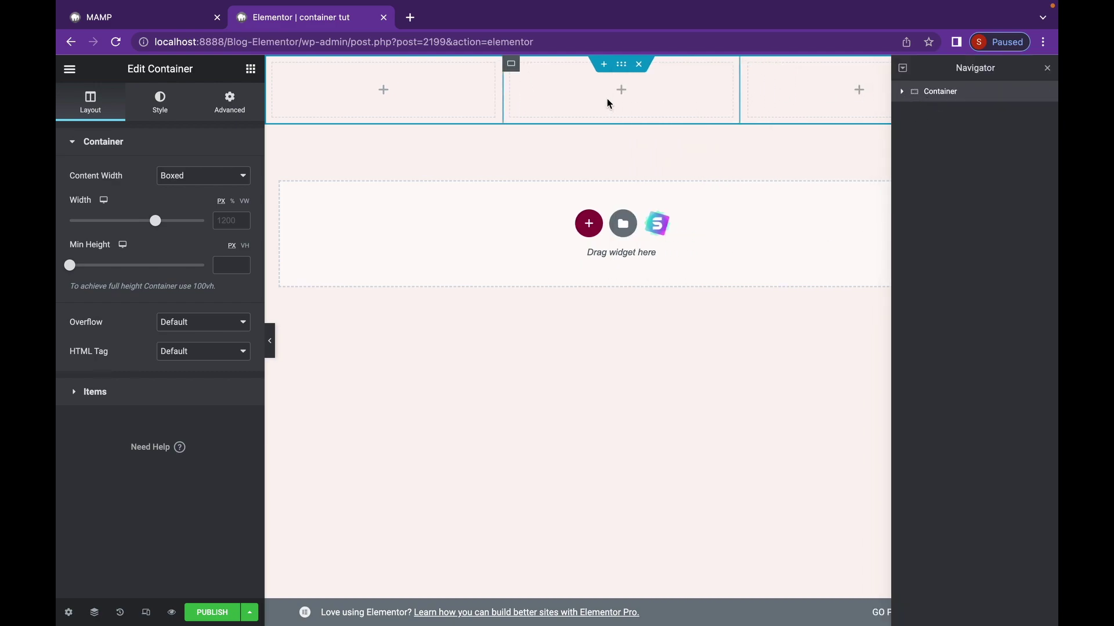
pyautogui.click(902, 92)
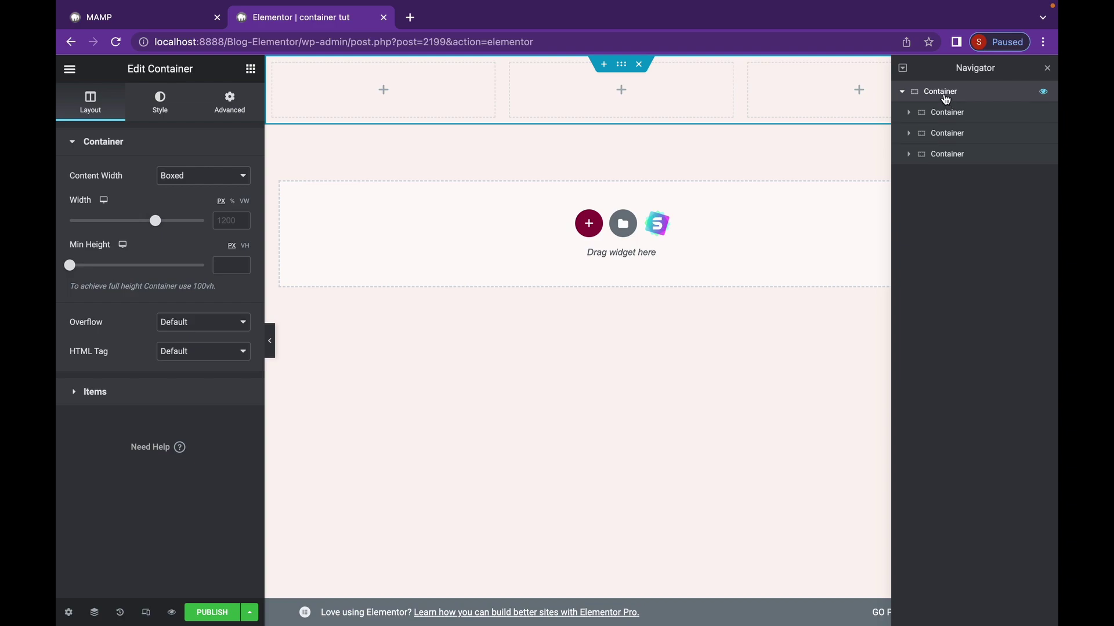
pyautogui.rightClick(946, 100)
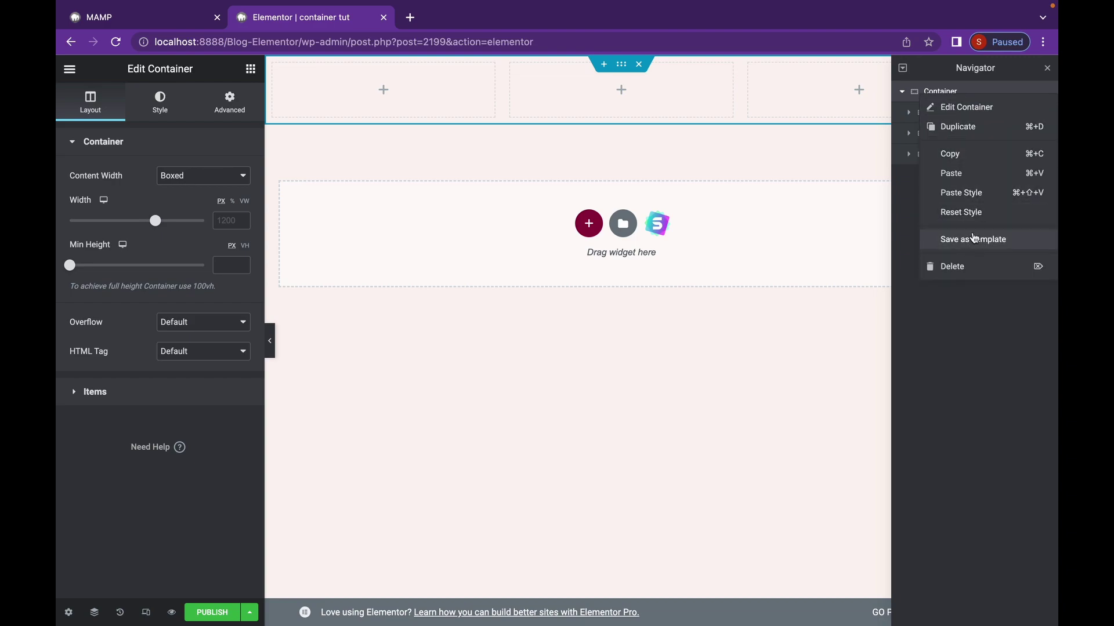
# Rename the outer container to 'Parent' in the Navigator.
pyautogui.doubleClick(930, 93)
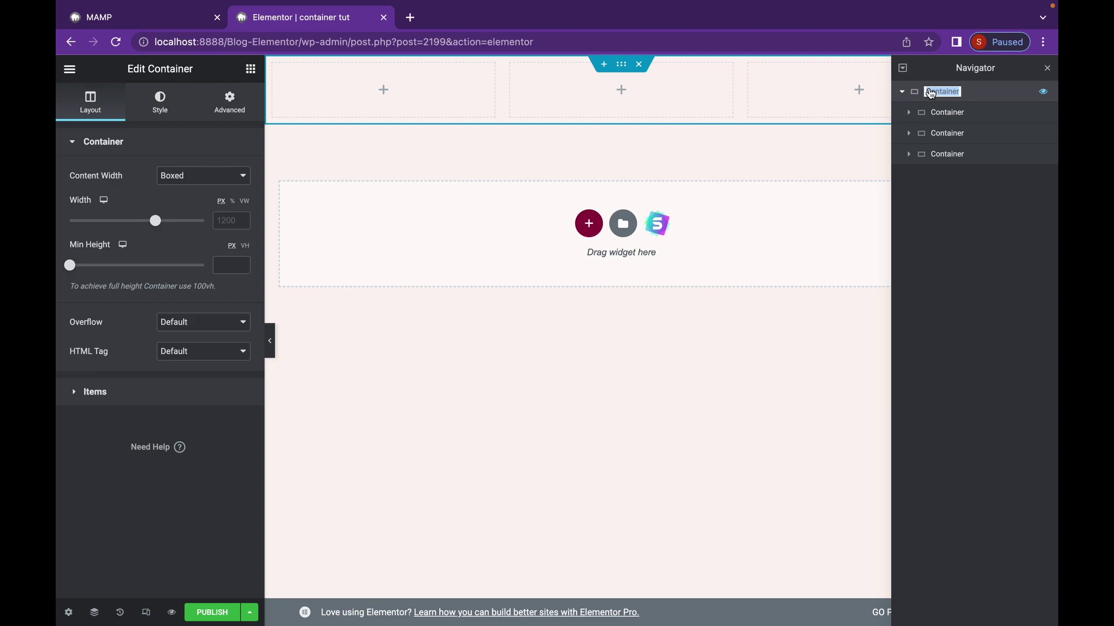
pyautogui.write('Parent')
pyautogui.press('Return')
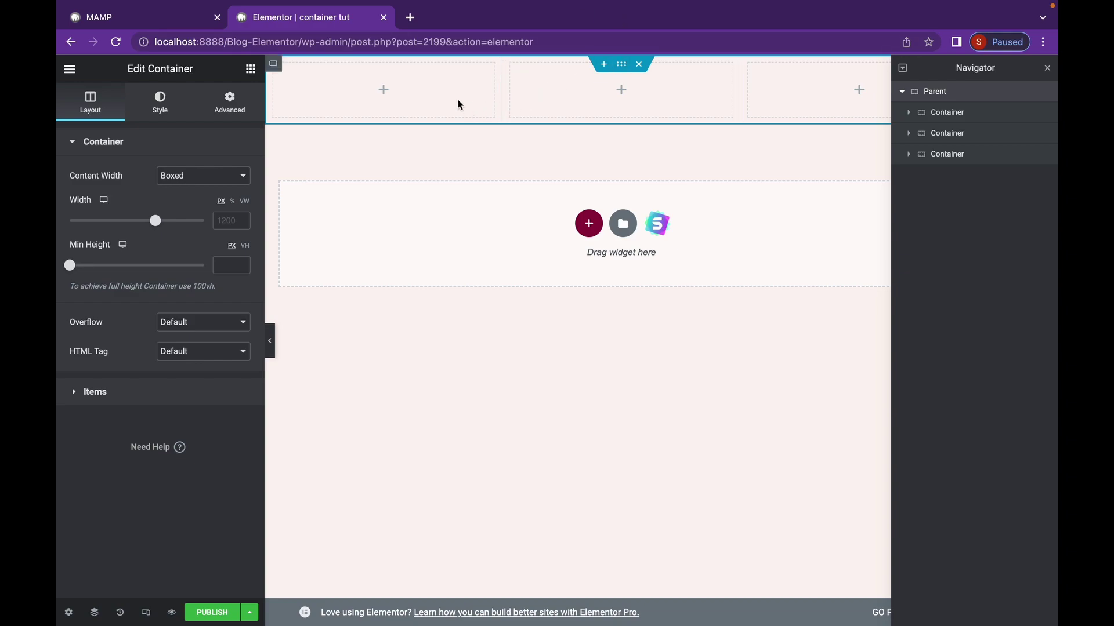
# Set the first child container's Min Height to 692 px, undoing a trial 44% width change.
pyautogui.click(274, 66)
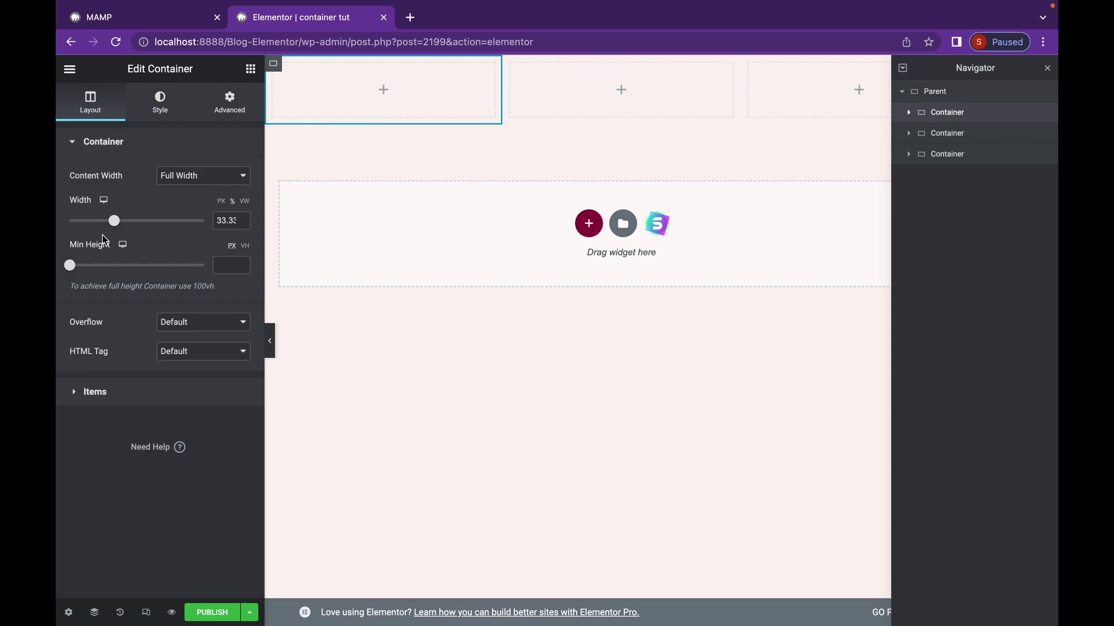
pyautogui.moveTo(114, 221); pyautogui.dragTo(128, 225)
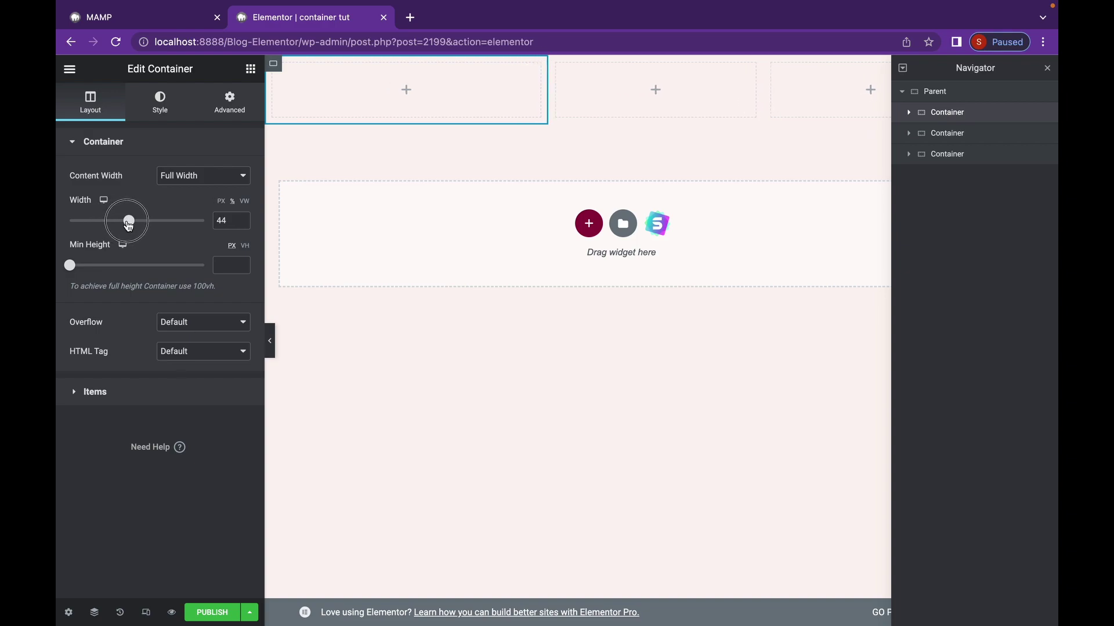
pyautogui.click(70, 267)
pyautogui.moveTo(70, 267); pyautogui.dragTo(133, 266)
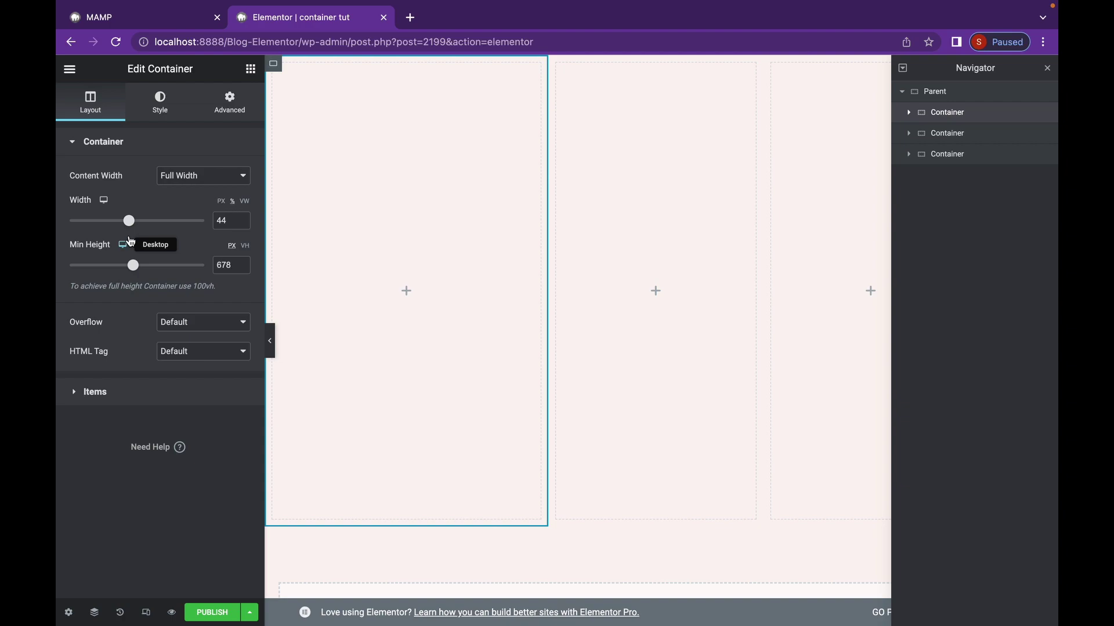
pyautogui.press('super+z')
pyautogui.press('super+z')
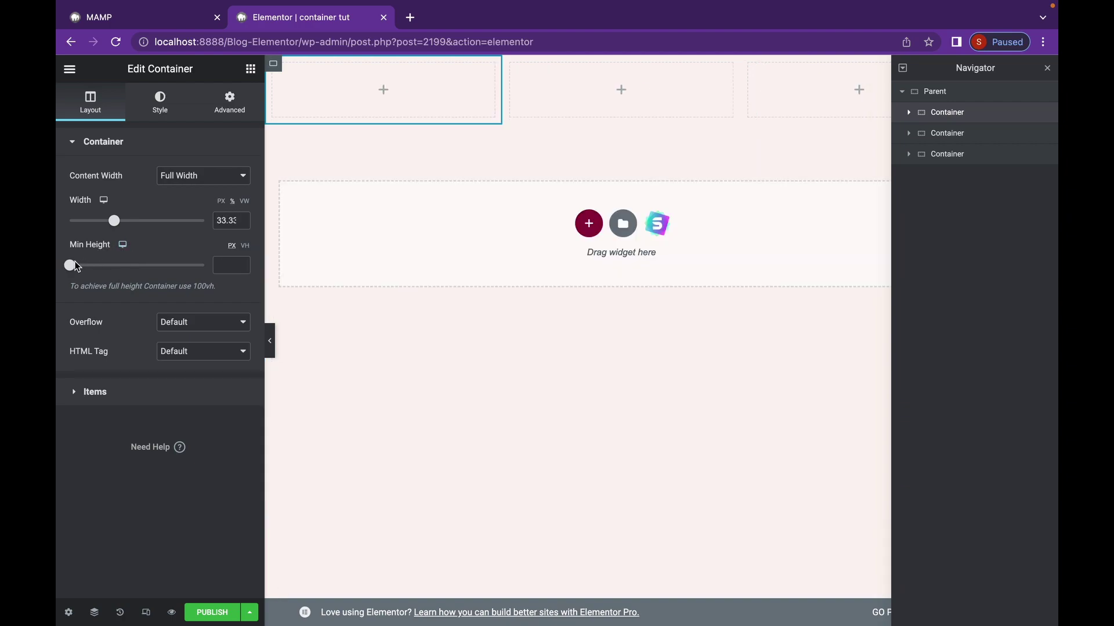
pyautogui.moveTo(76, 266); pyautogui.dragTo(134, 265)
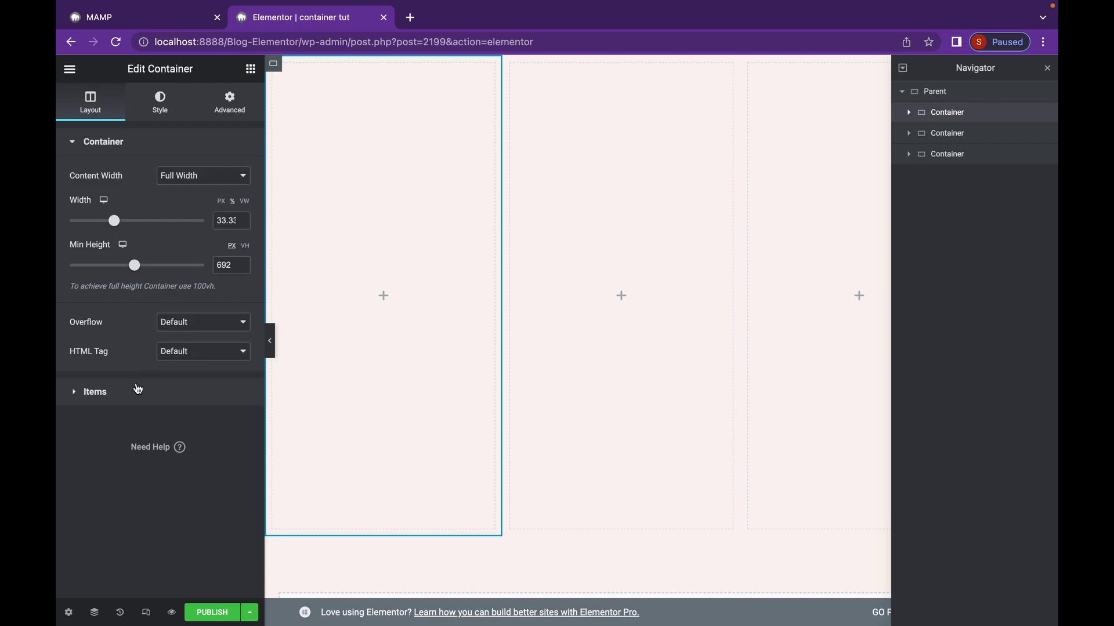
# Expand the Items section in the first container's Layout tab.
pyautogui.click(137, 392)
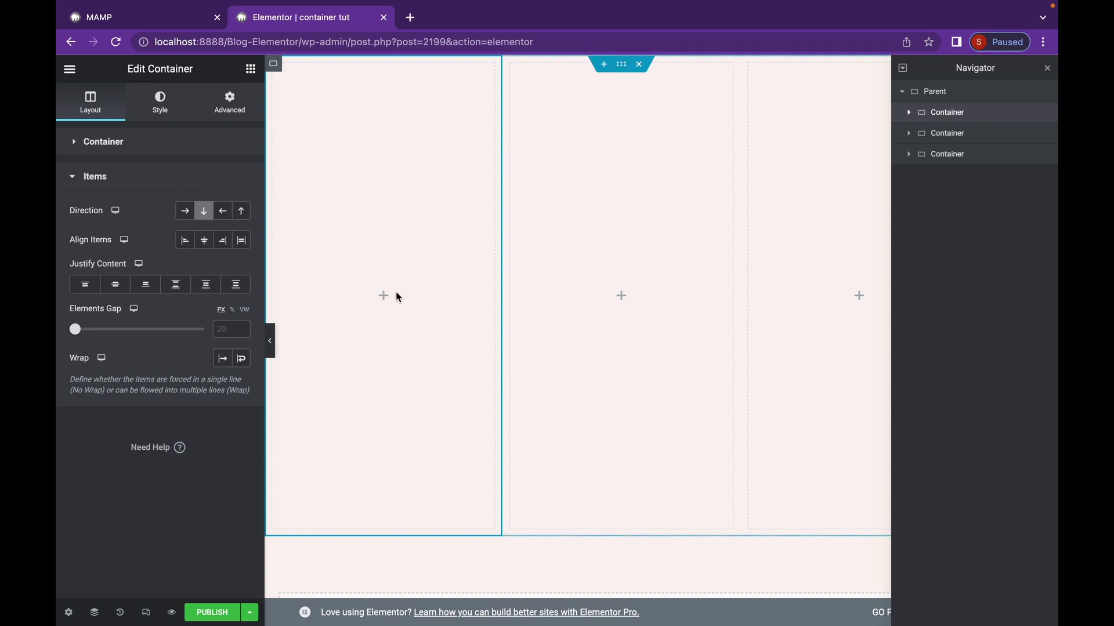
# Add an Image widget to the first container and duplicate it into the middle and right containers.
pyautogui.click(248, 75)
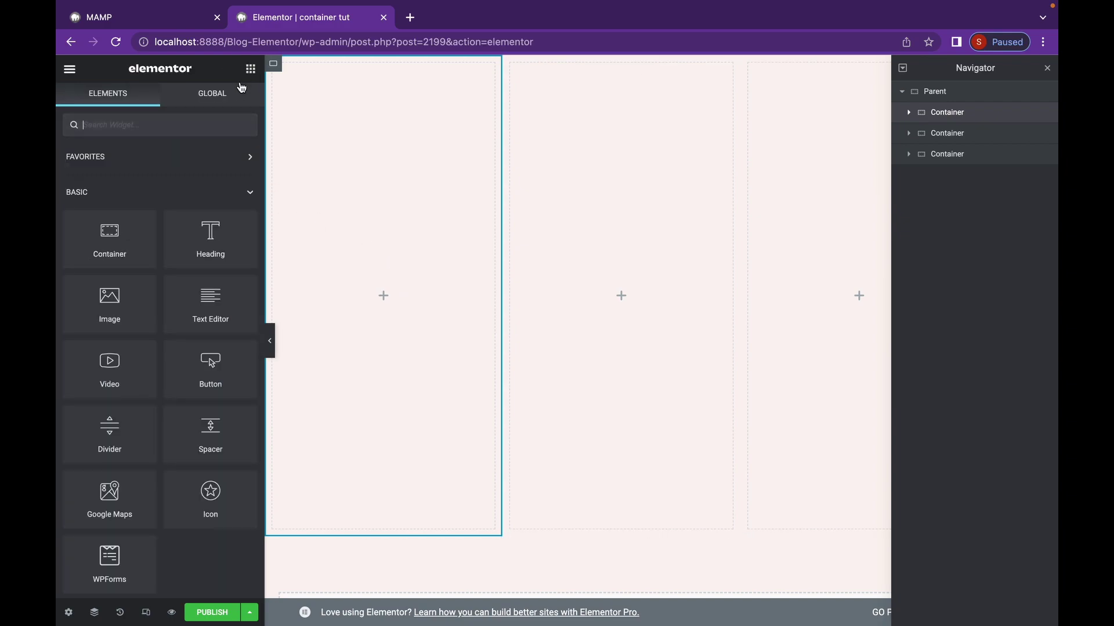
pyautogui.moveTo(109, 305); pyautogui.dragTo(338, 248)
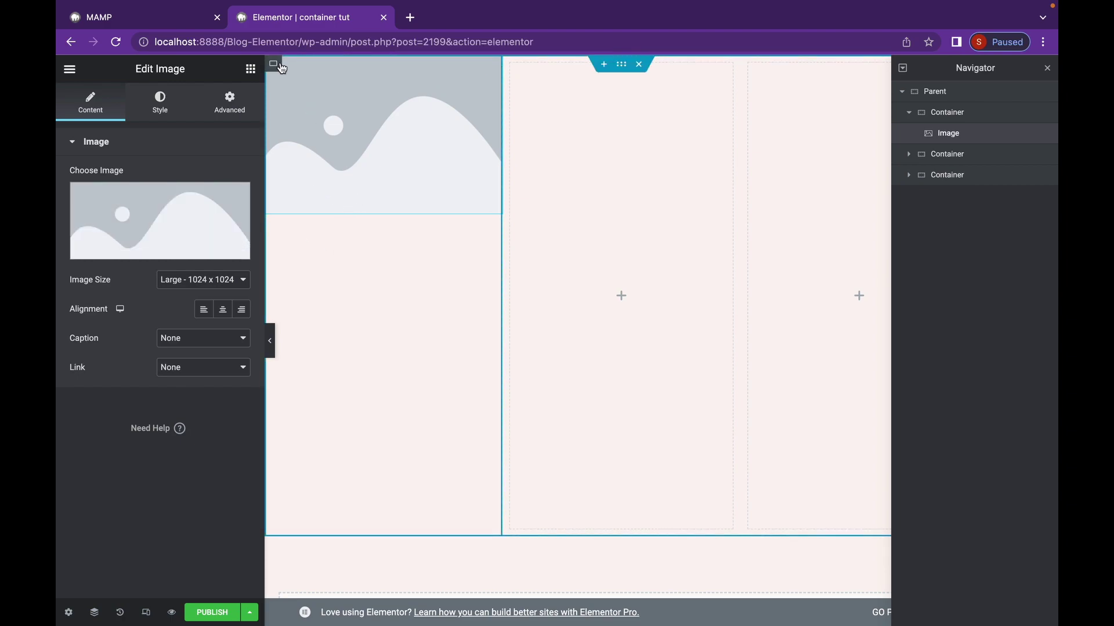
pyautogui.rightClick(429, 156)
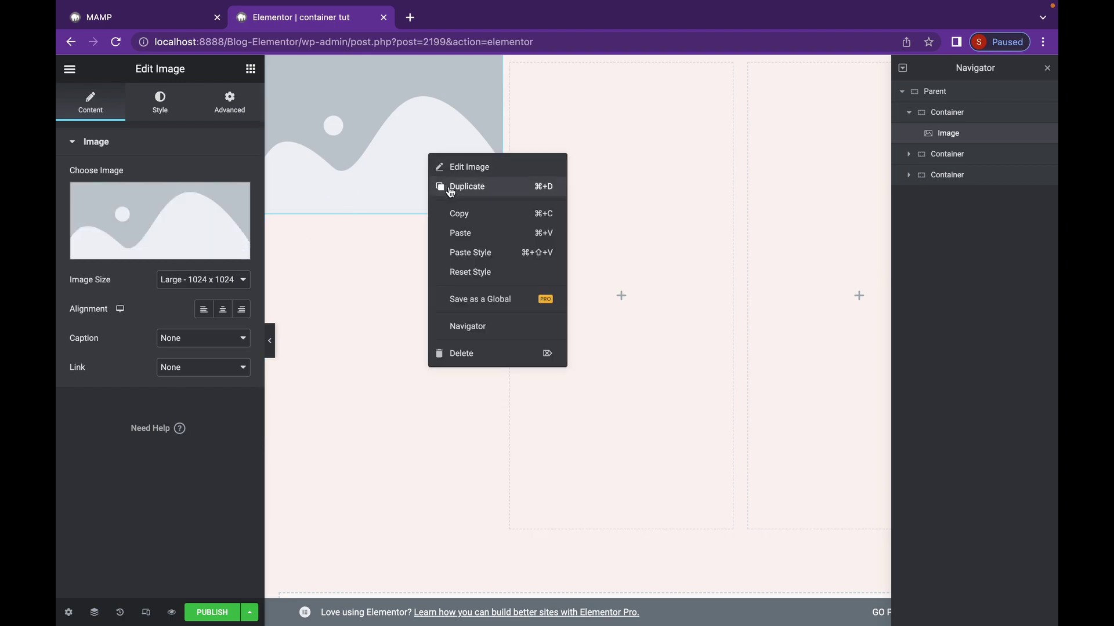
pyautogui.click(448, 187)
pyautogui.rightClick(425, 161)
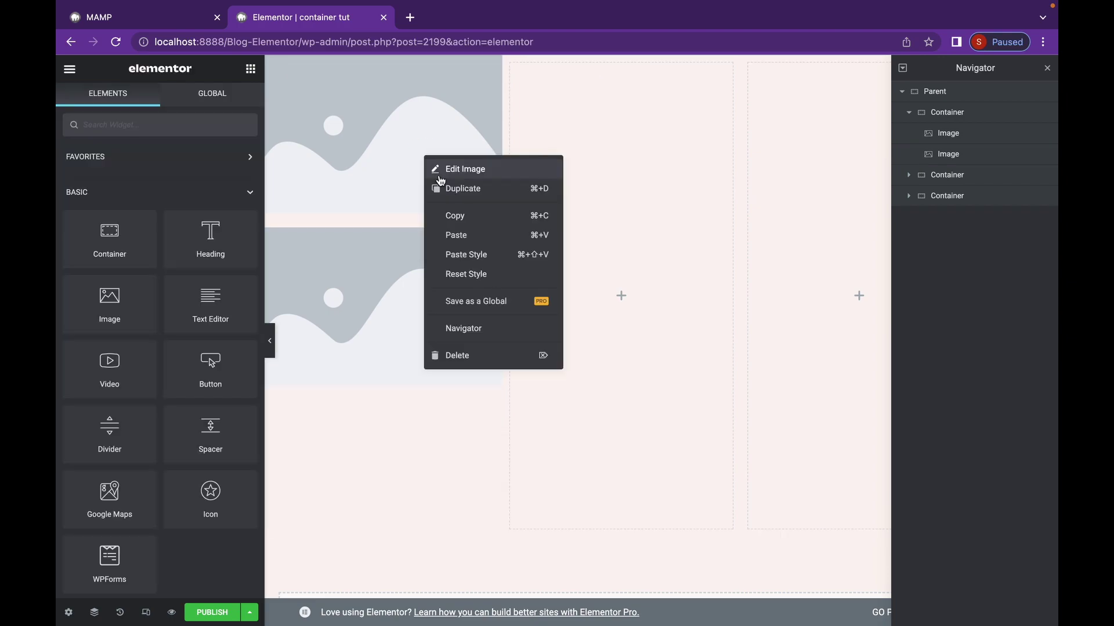
pyautogui.click(447, 186)
pyautogui.moveTo(430, 238); pyautogui.dragTo(603, 259)
pyautogui.moveTo(395, 342); pyautogui.dragTo(844, 296)
# Set the right image to the black umbrella photo and the middle image to the tower photo.
pyautogui.click(191, 250)
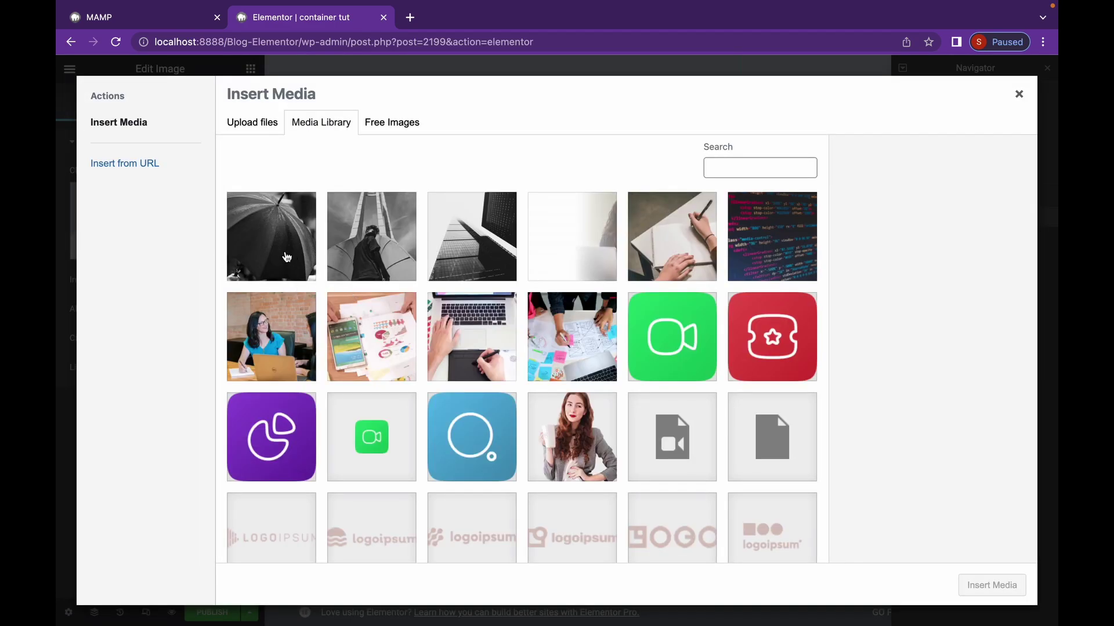
pyautogui.click(286, 257)
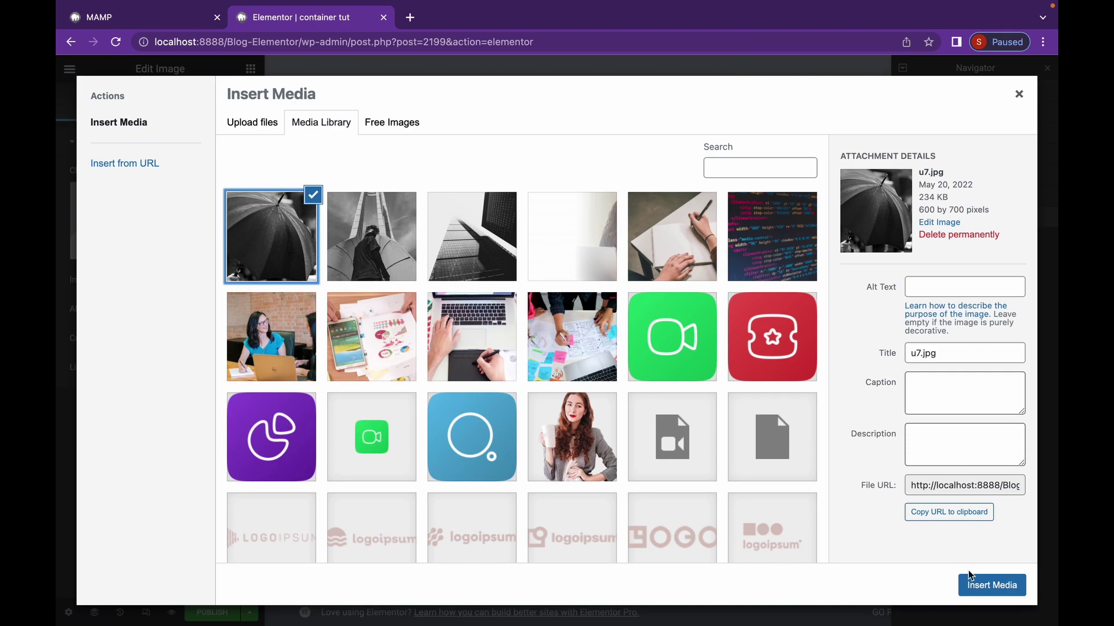
pyautogui.click(996, 585)
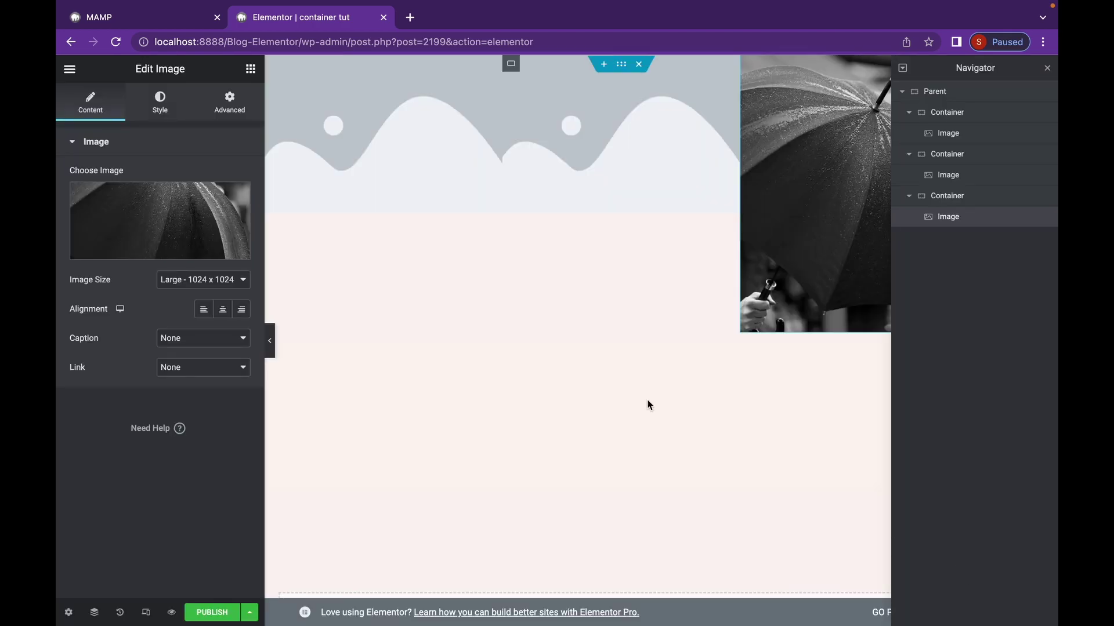
pyautogui.click(568, 180)
pyautogui.click(199, 246)
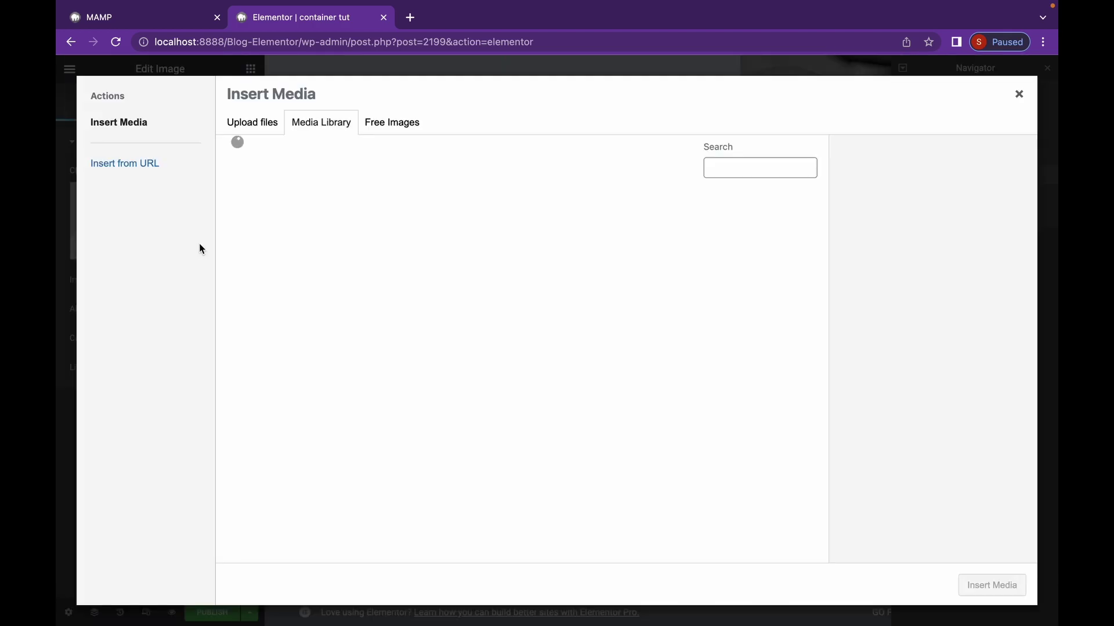
pyautogui.click(374, 214)
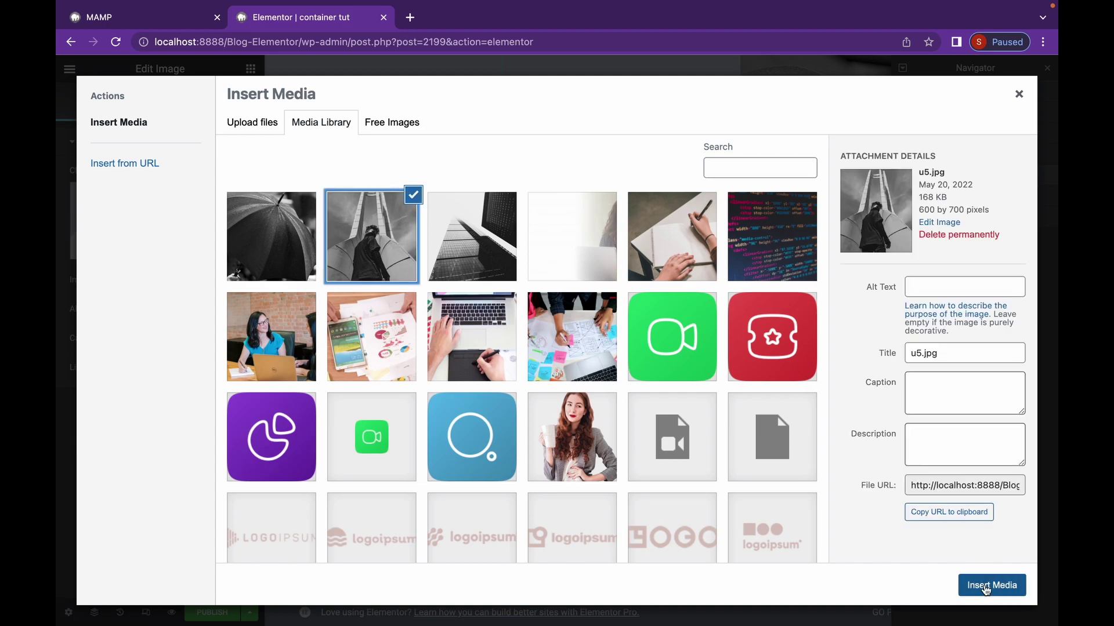
pyautogui.click(986, 589)
# Set the left image to the building photo u6.jpg.
pyautogui.click(337, 190)
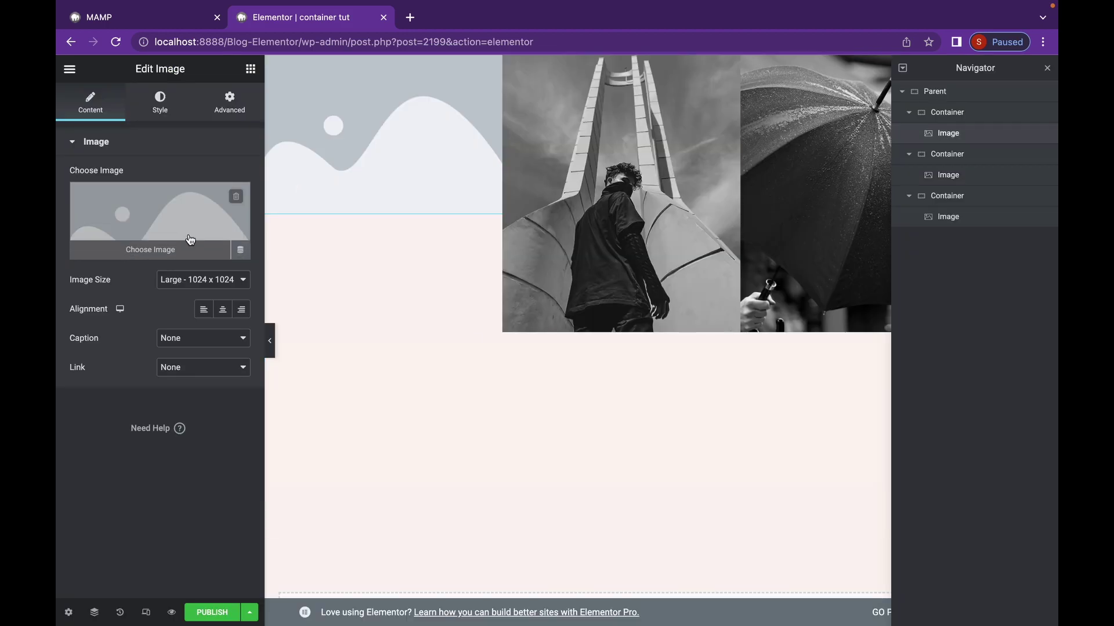
pyautogui.click(179, 255)
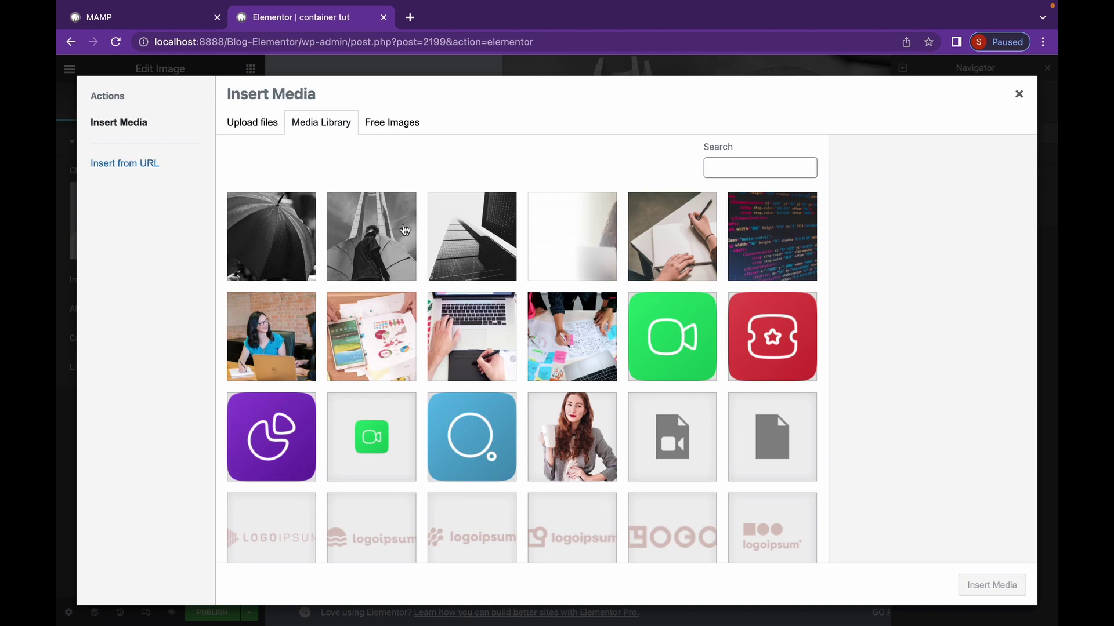
pyautogui.click(473, 235)
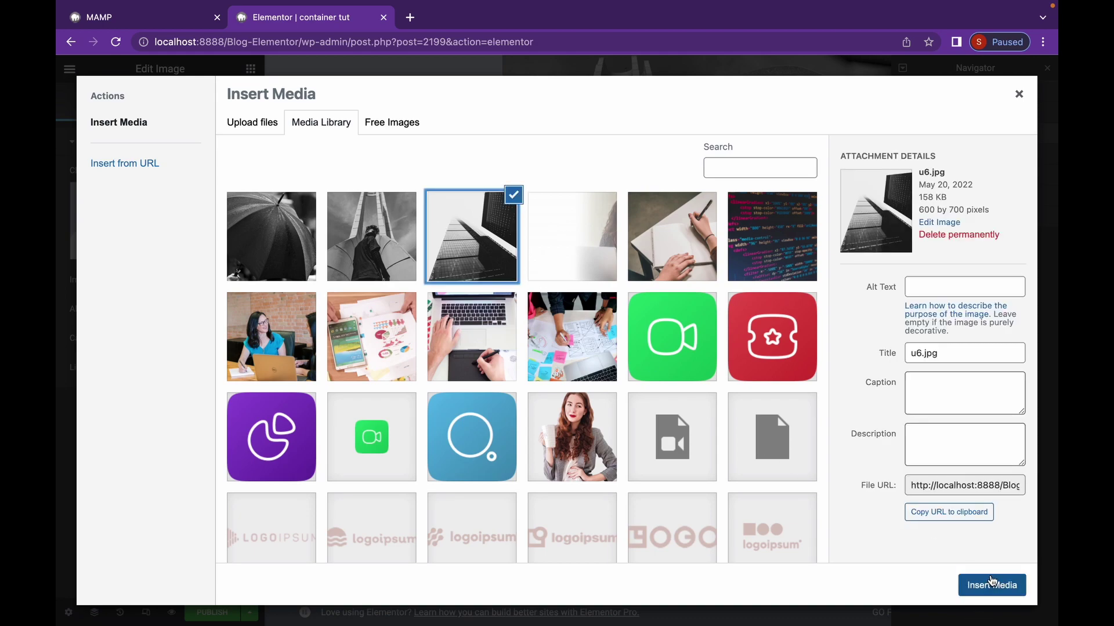
pyautogui.click(991, 580)
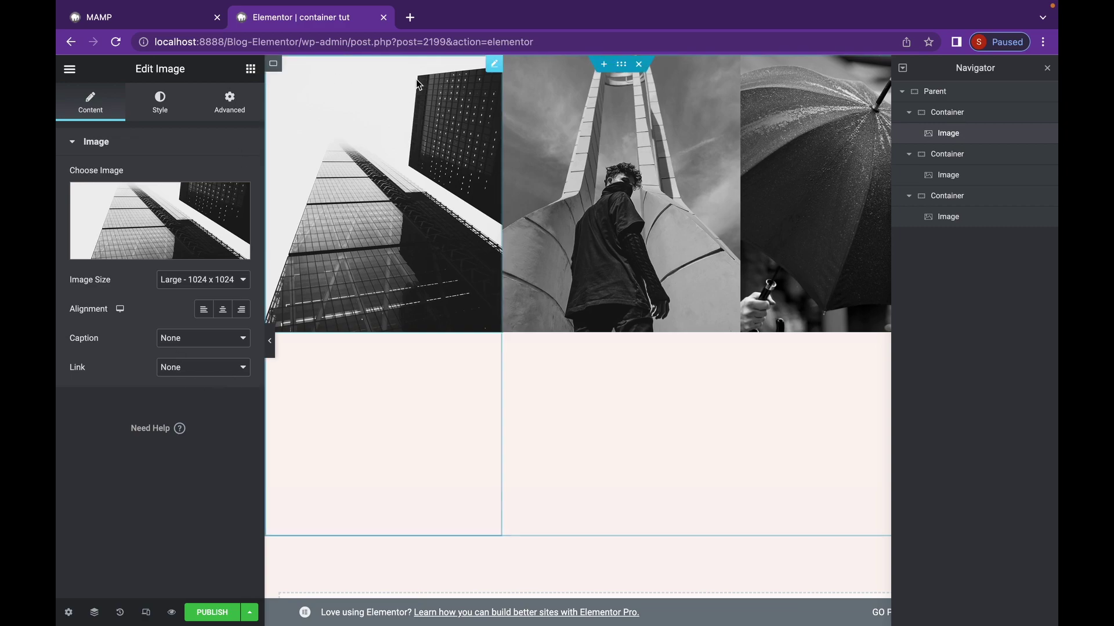
# On the Parent container, try Direction Reversed Row, then Column, then Reversed Column.
pyautogui.click(620, 73)
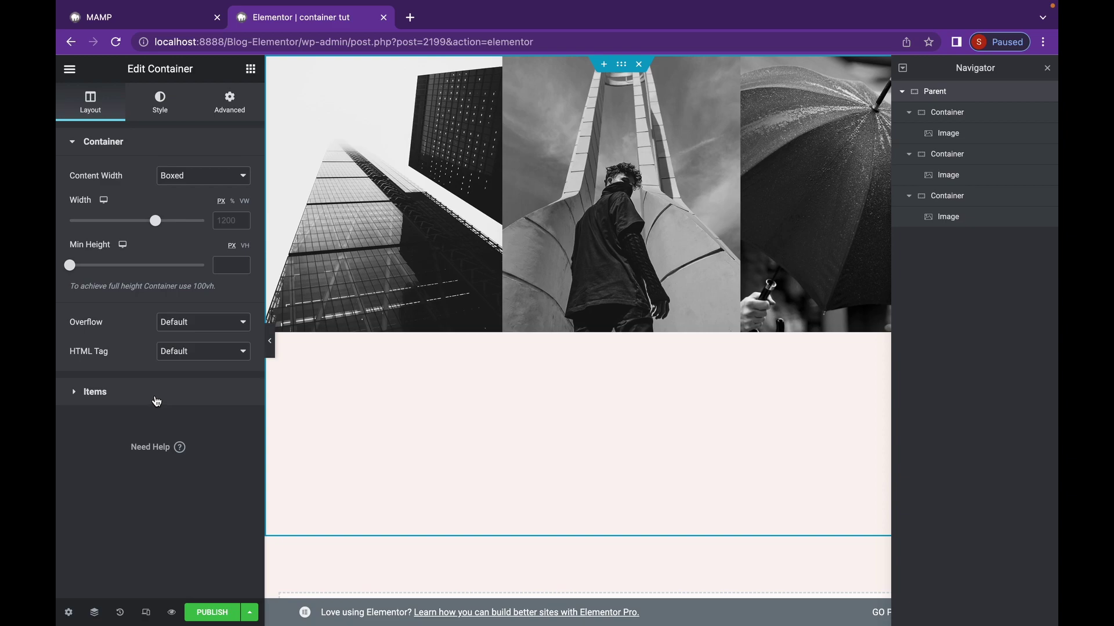
pyautogui.click(156, 398)
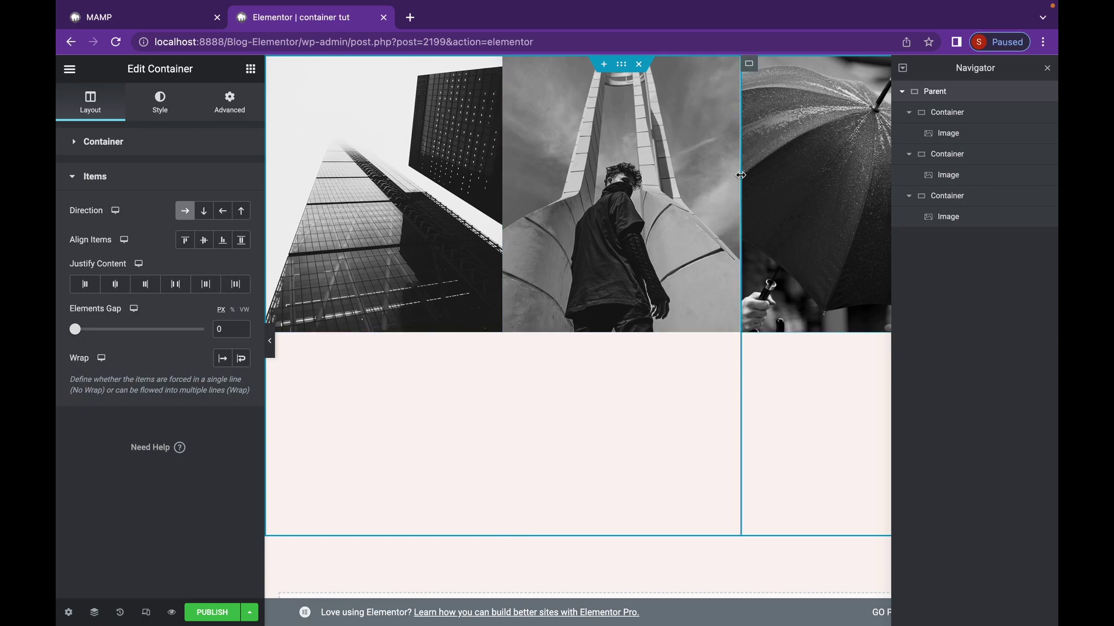
pyautogui.click(222, 211)
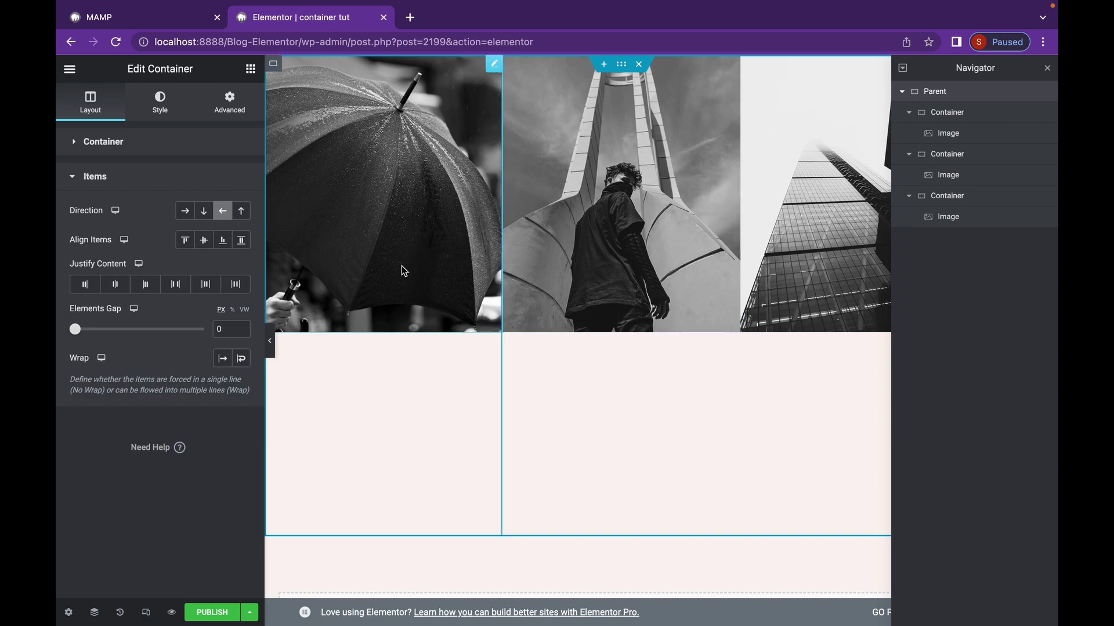
pyautogui.click(204, 211)
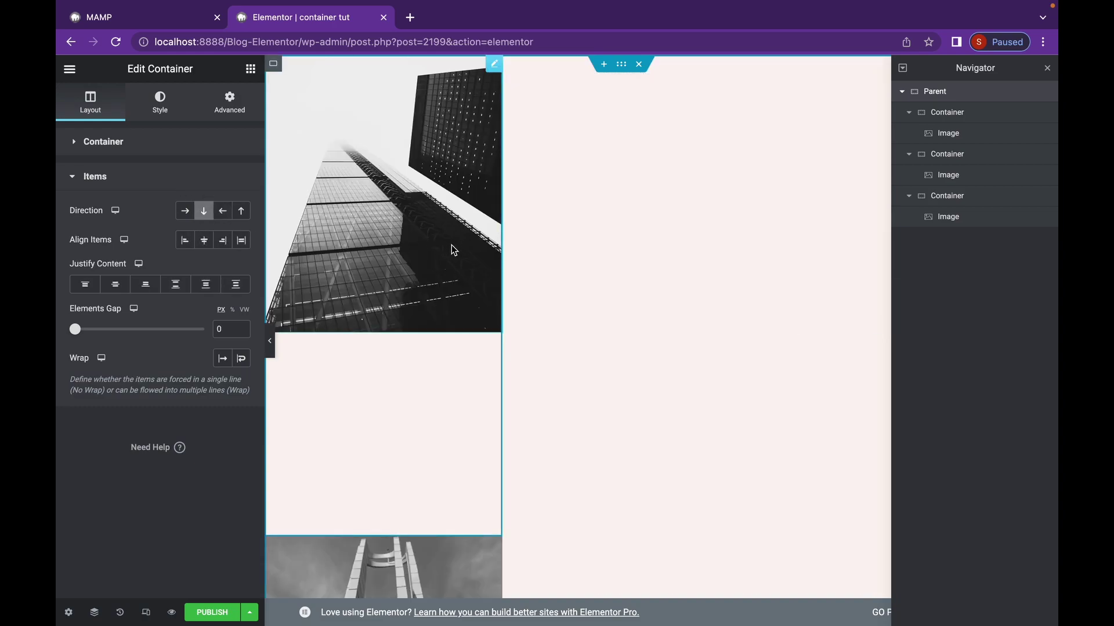
pyautogui.scroll(-7, 452, 246)
pyautogui.scroll(-2, 451, 245)
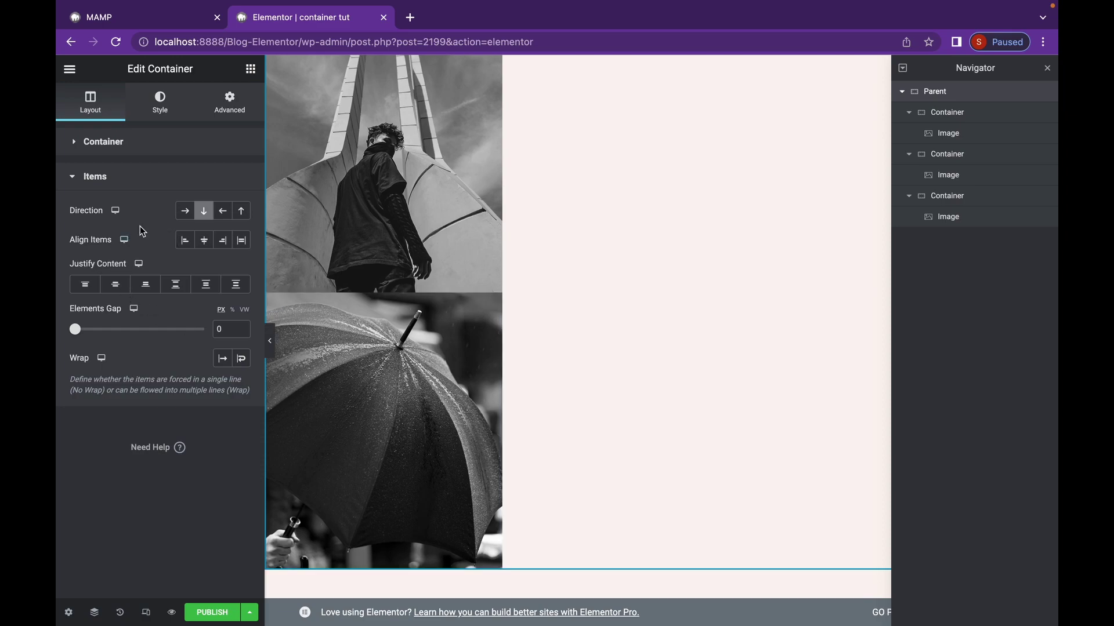
pyautogui.click(238, 213)
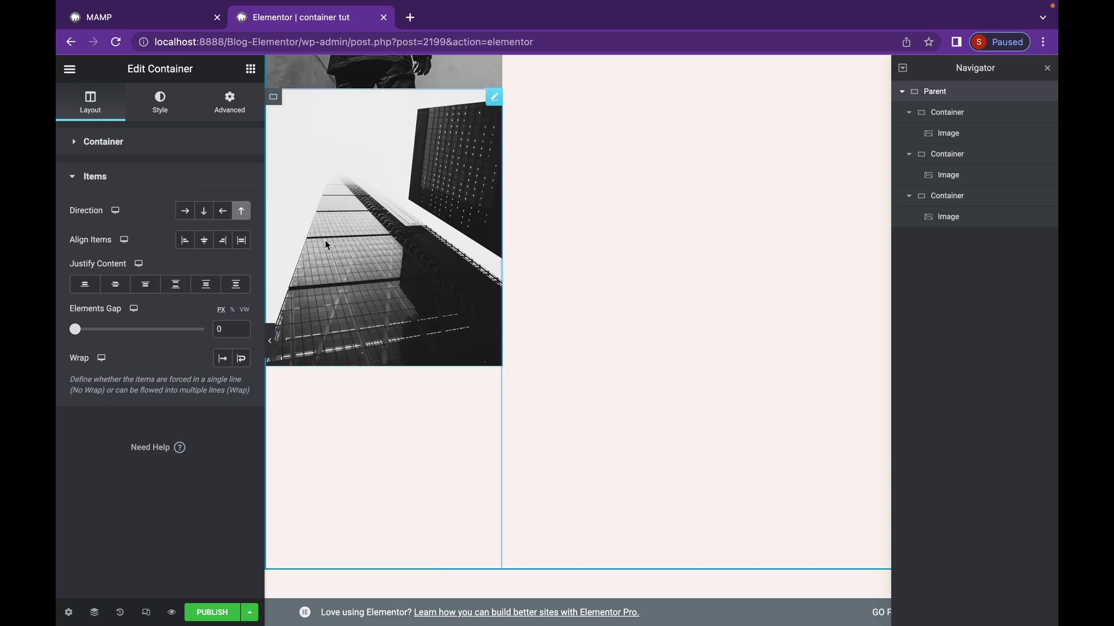
pyautogui.scroll(1, 325, 241)
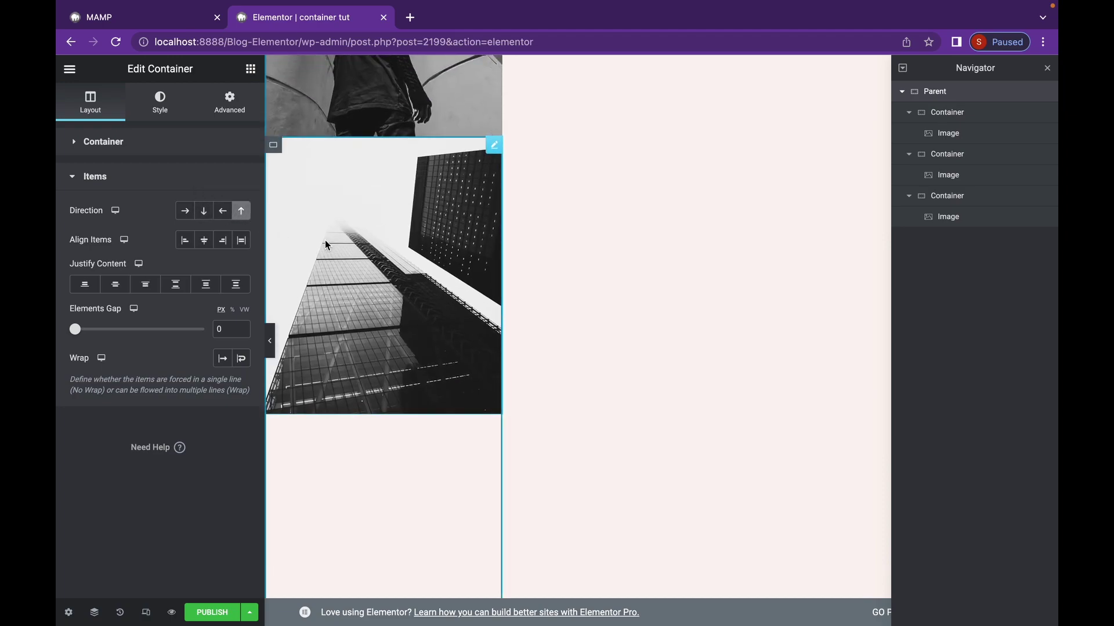
pyautogui.scroll(1, 325, 243)
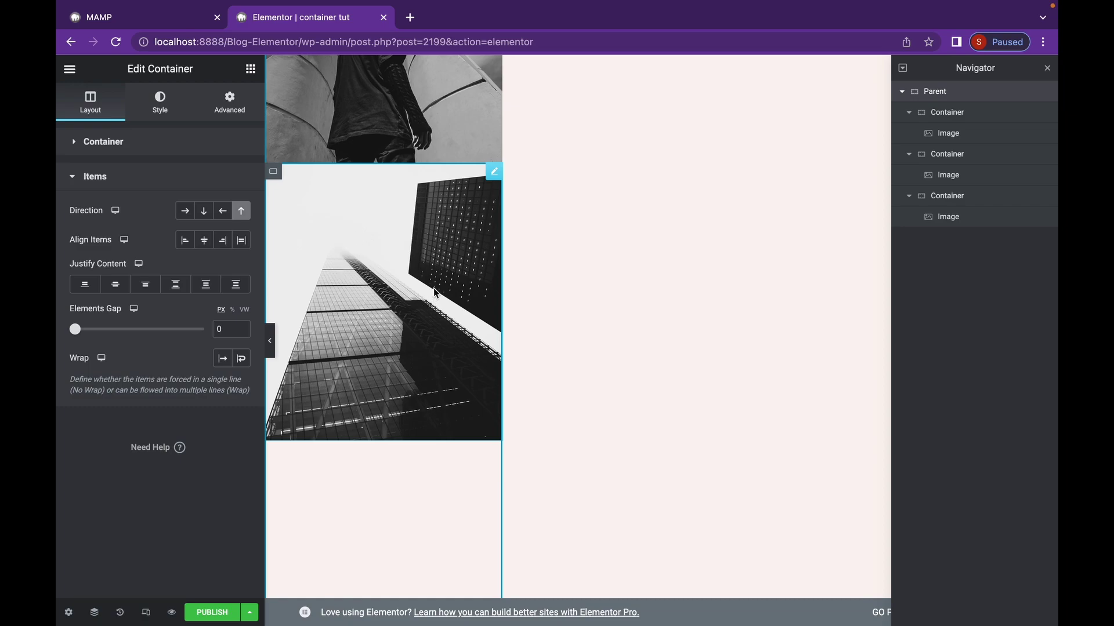
pyautogui.scroll(10, 376, 294)
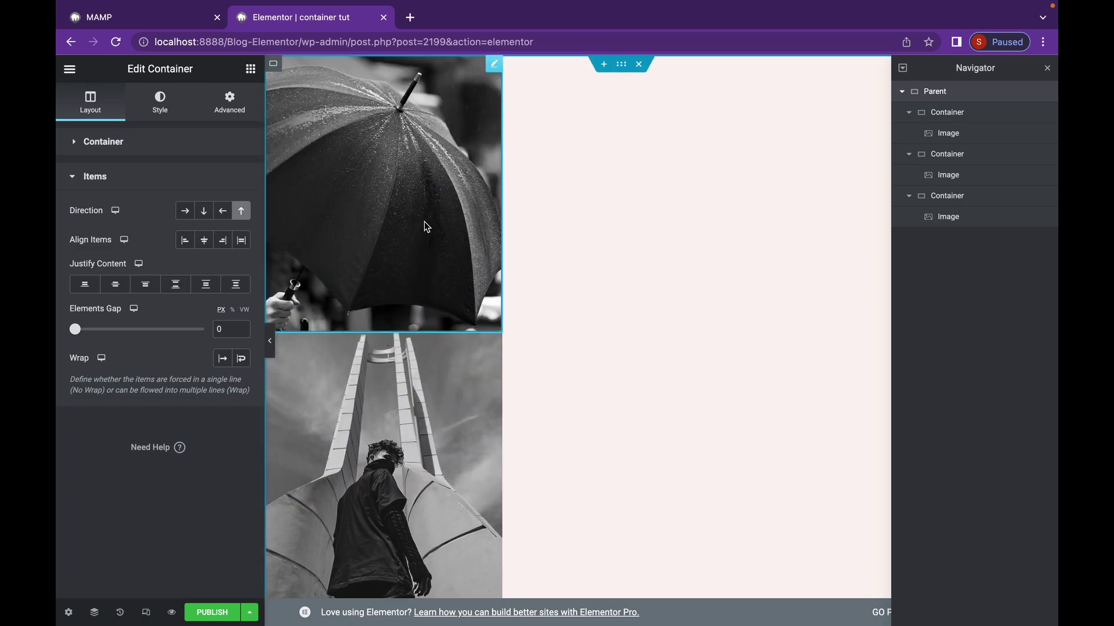
# Return the images to a row, then try Align Items Center and Flex End, finishing on Stretch.
pyautogui.click(186, 211)
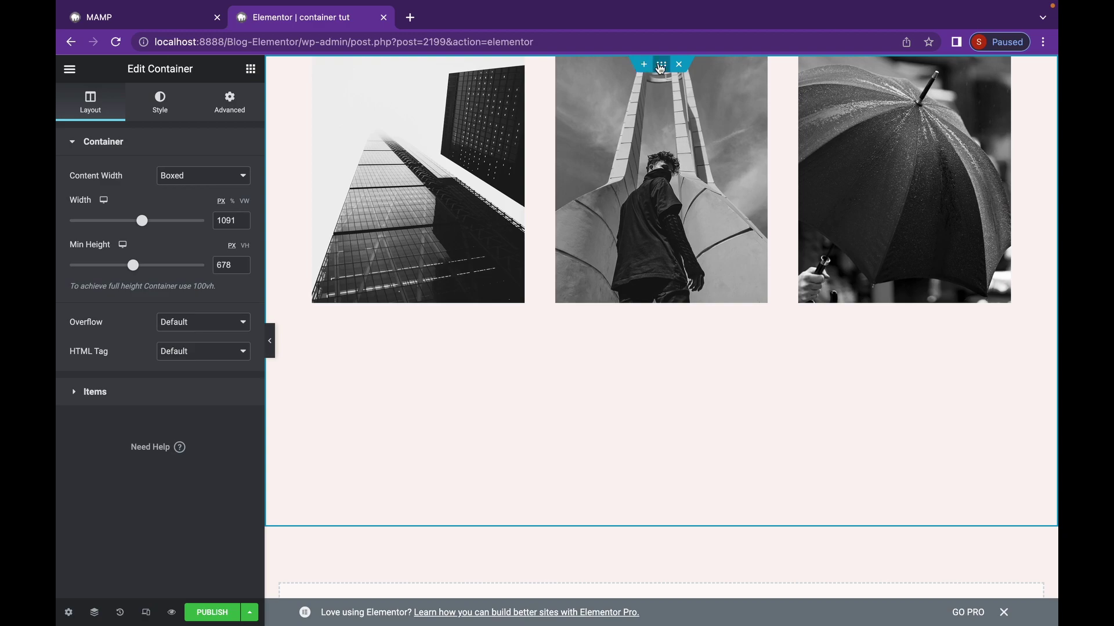
pyautogui.click(173, 399)
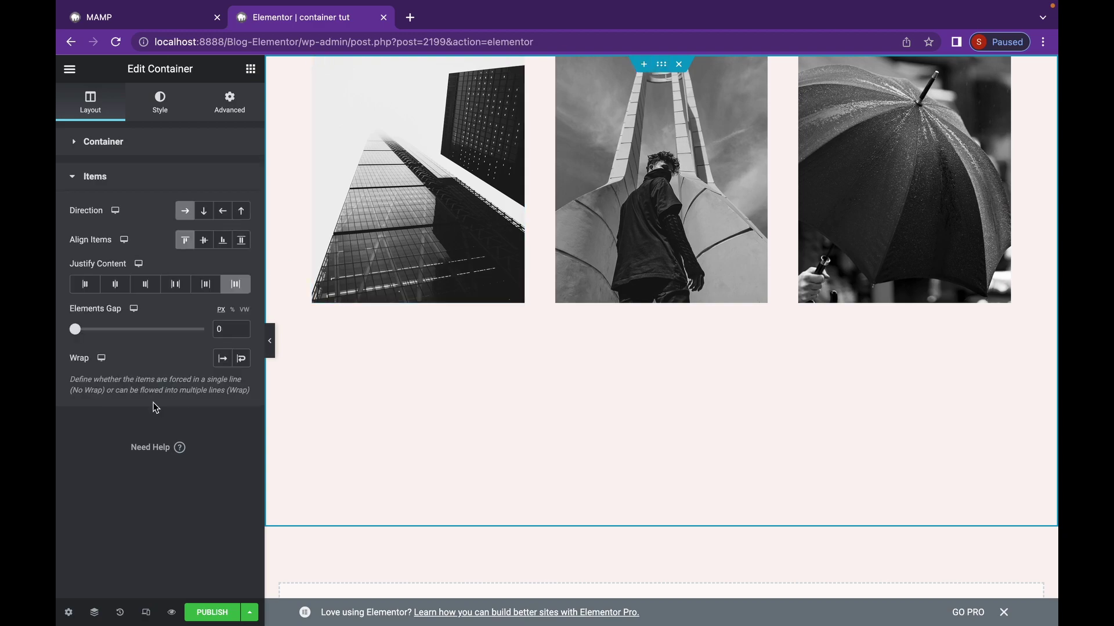
pyautogui.click(200, 243)
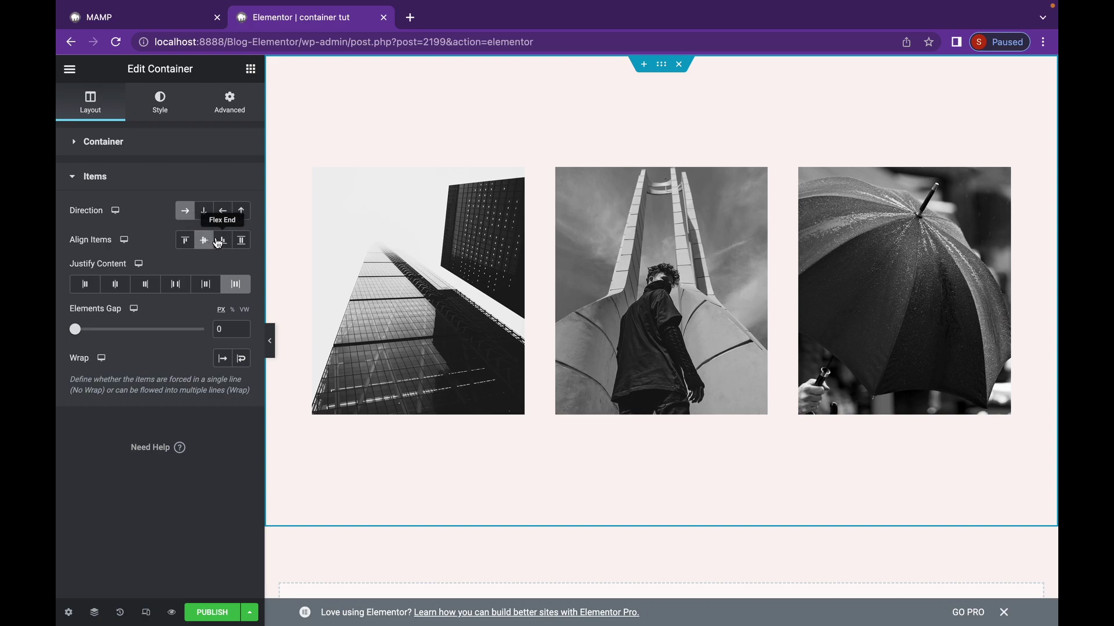
pyautogui.click(219, 242)
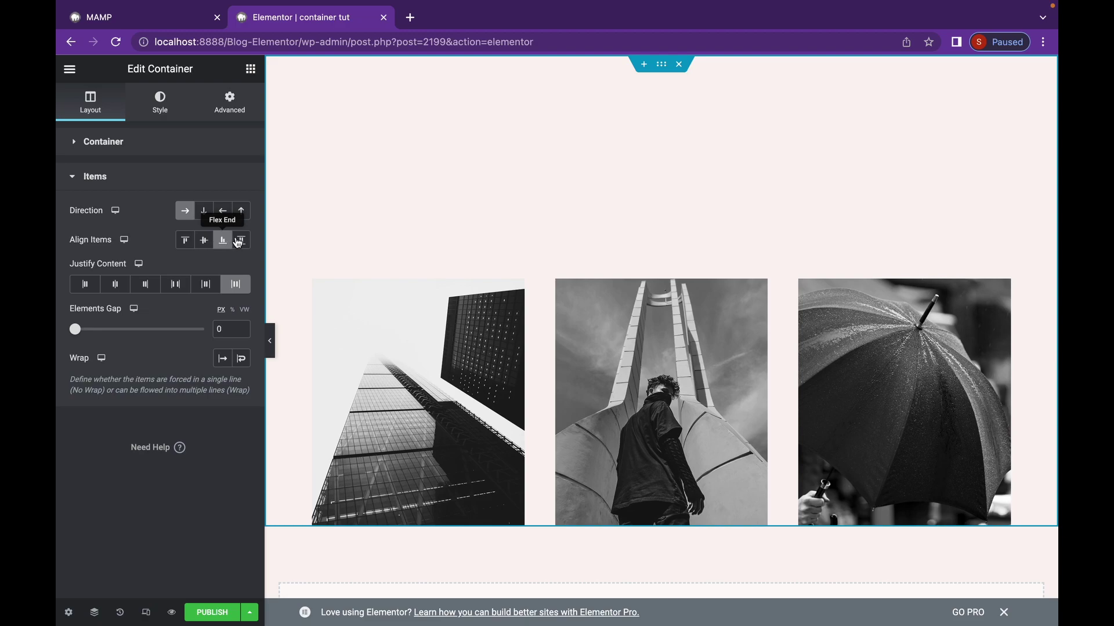
pyautogui.click(242, 242)
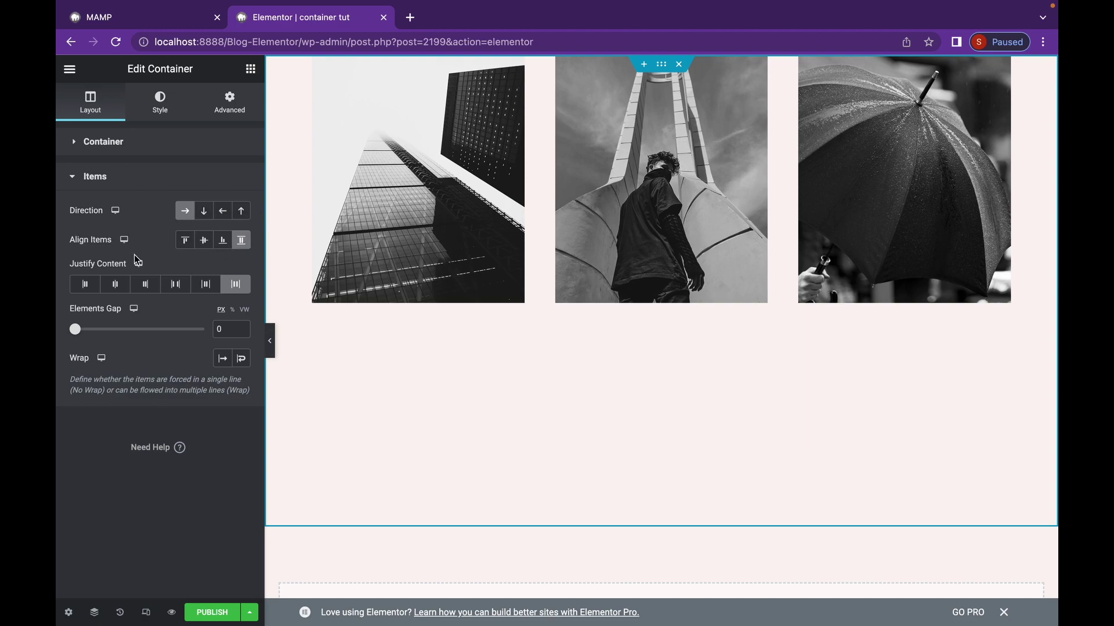
# Cycle Justify Content through Flex Start, Center, Flex End, Space Between, Space Around, ending on Space Evenly.
pyautogui.click(85, 286)
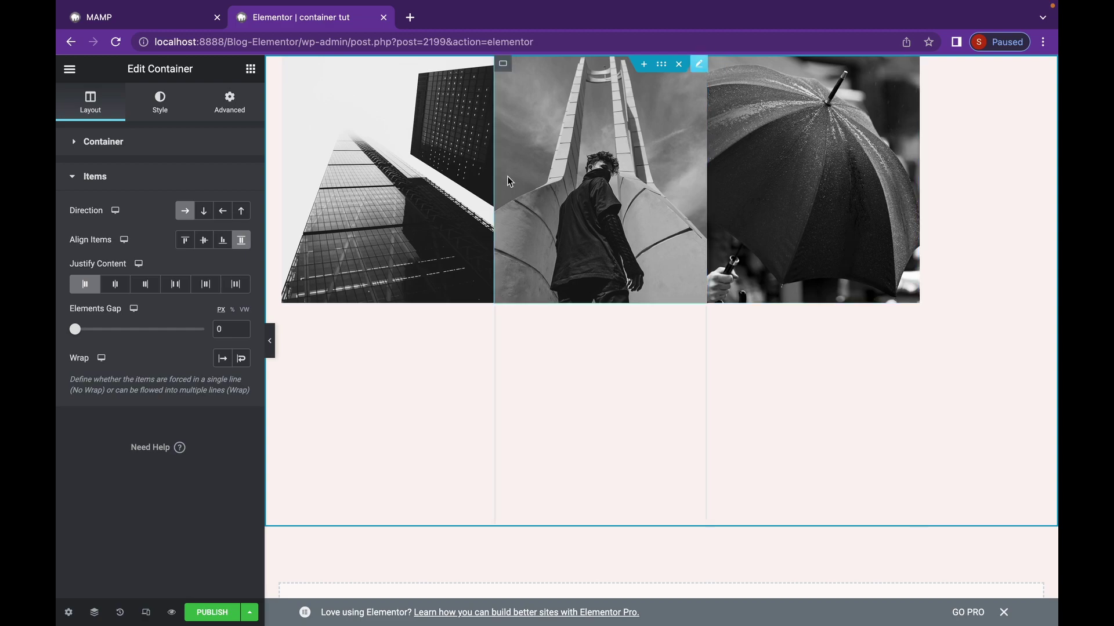
pyautogui.click(115, 286)
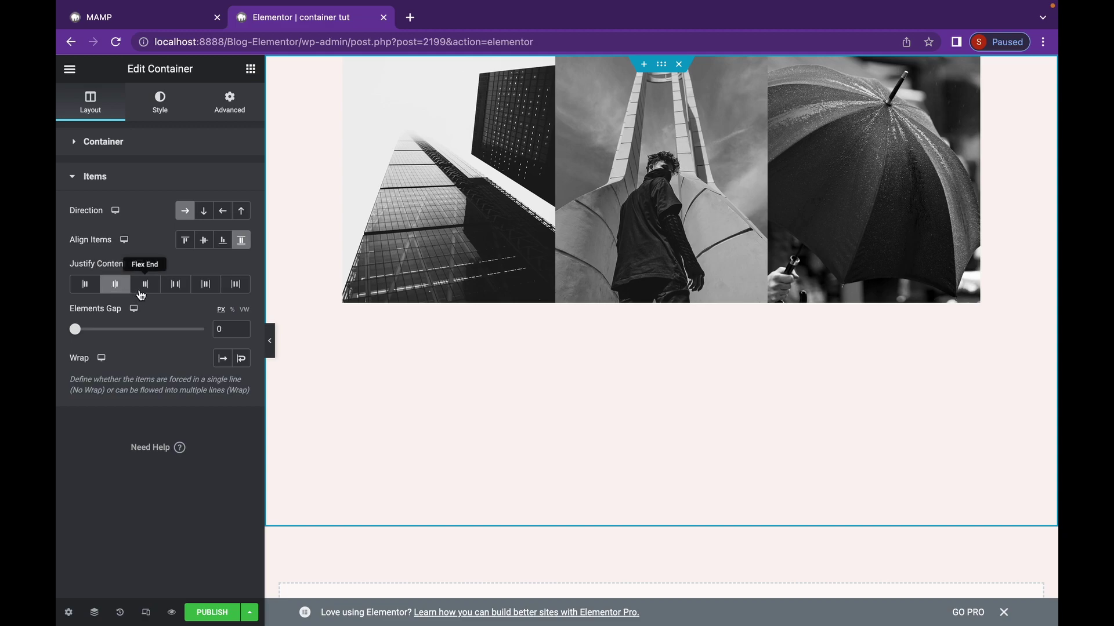
pyautogui.click(141, 294)
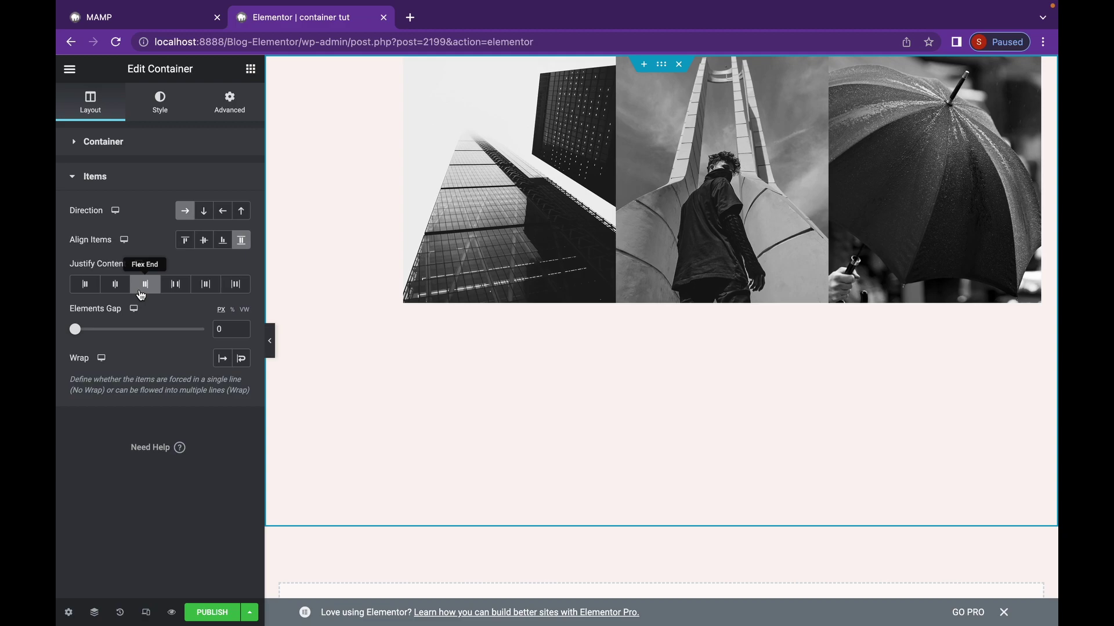
pyautogui.click(171, 287)
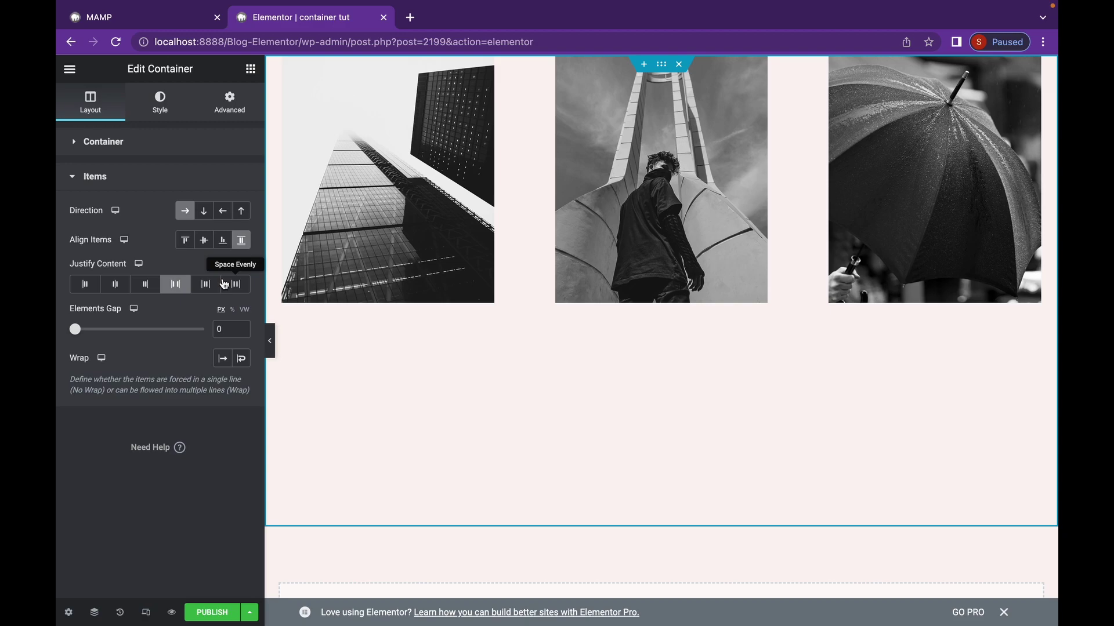
pyautogui.click(203, 287)
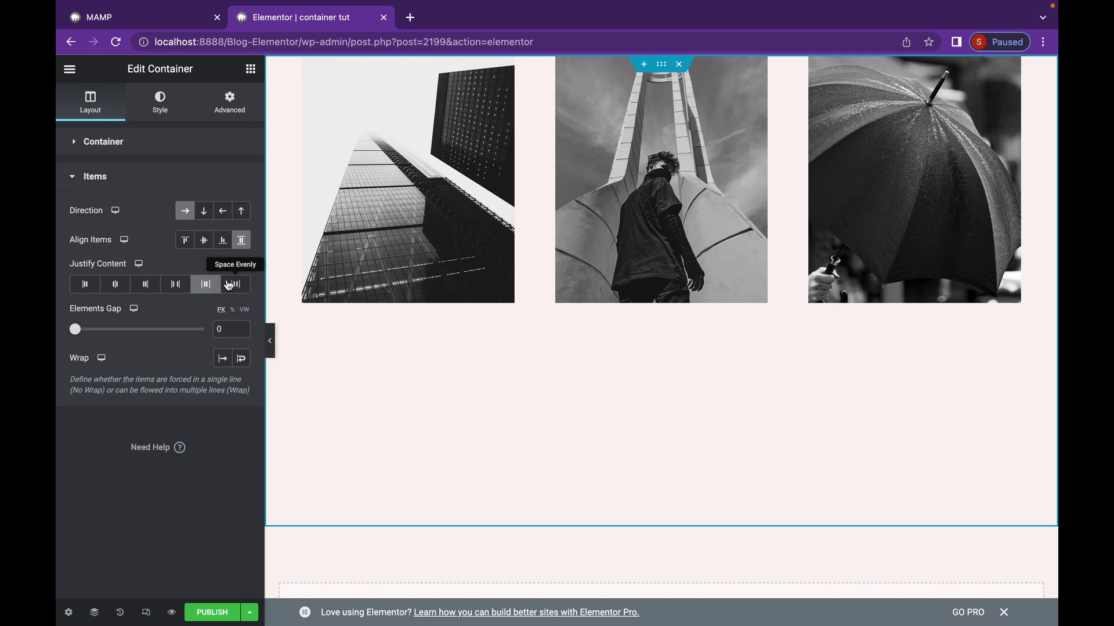
pyautogui.click(229, 285)
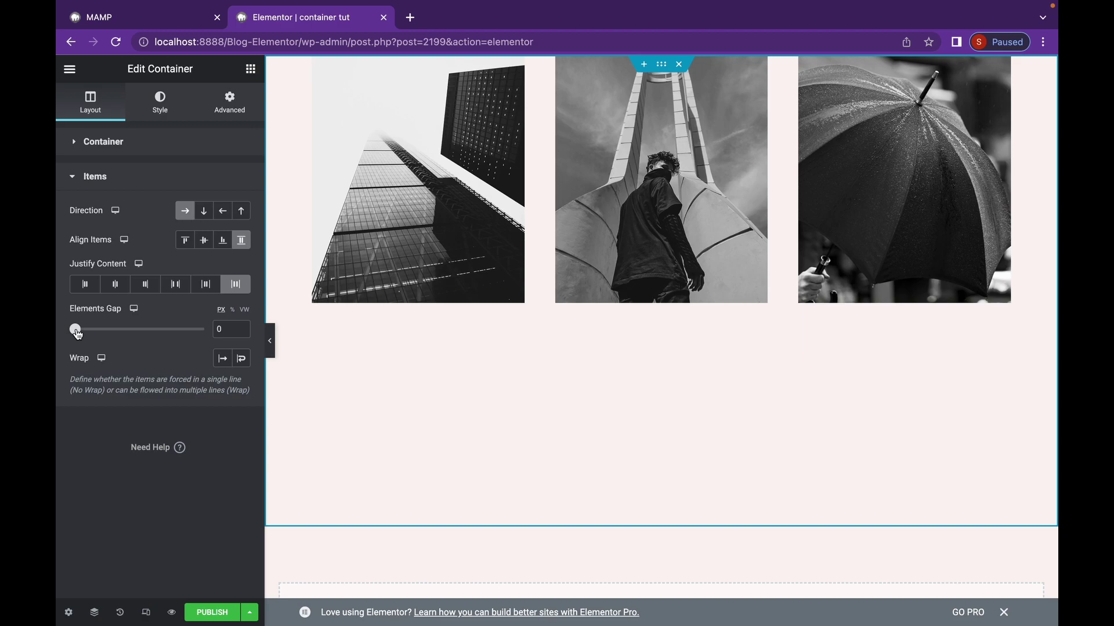
# Adjust the Elements Gap slider, turn on Wrap, and leave Align Content at Default.
pyautogui.moveTo(77, 332)
pyautogui.mouseDown()
pyautogui.moveTo(114, 329)
pyautogui.moveTo(68, 329)
pyautogui.mouseUp()
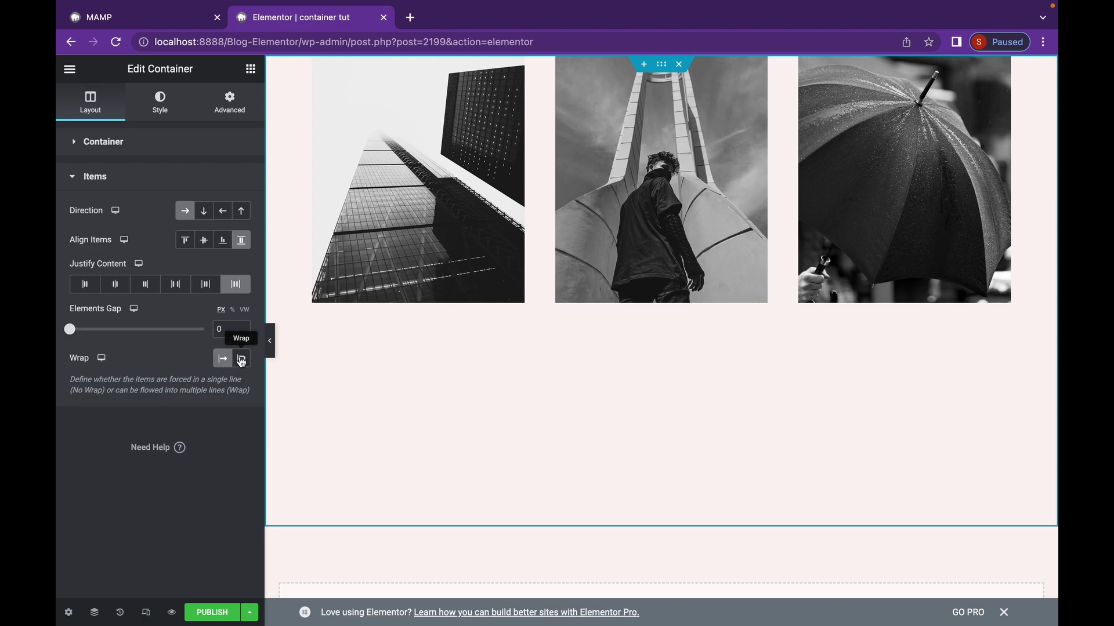
pyautogui.click(241, 359)
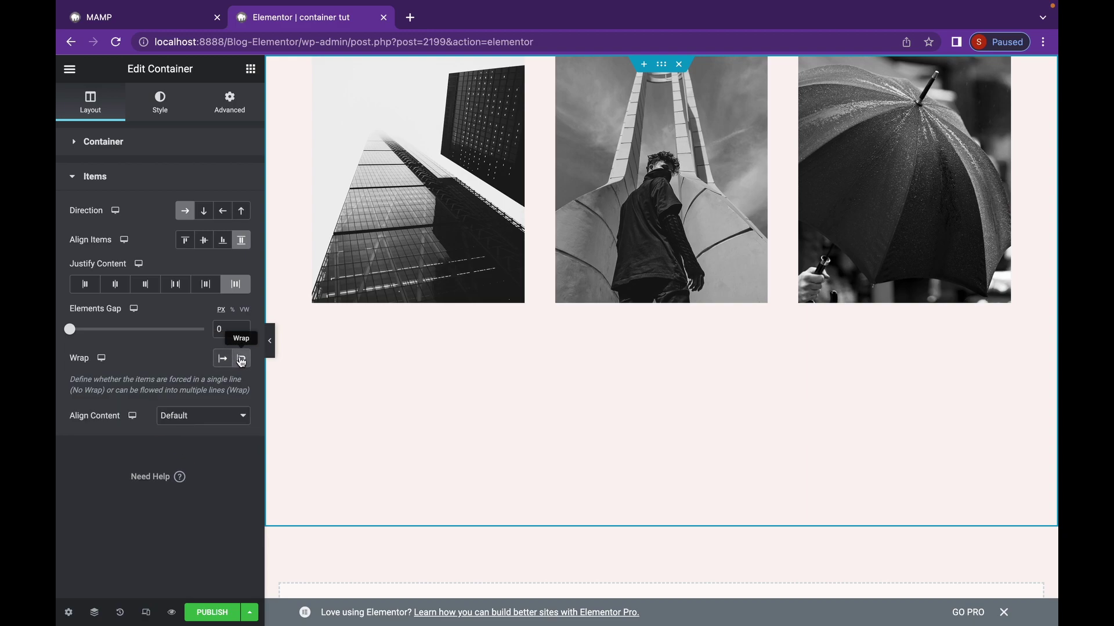
pyautogui.click(232, 421)
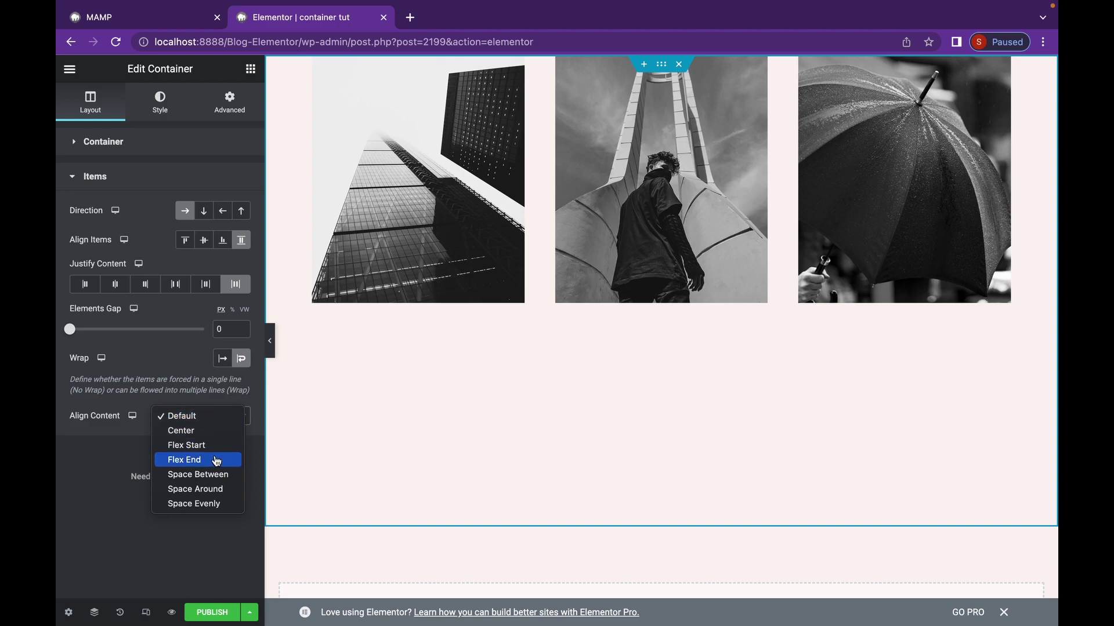
pyautogui.click(182, 364)
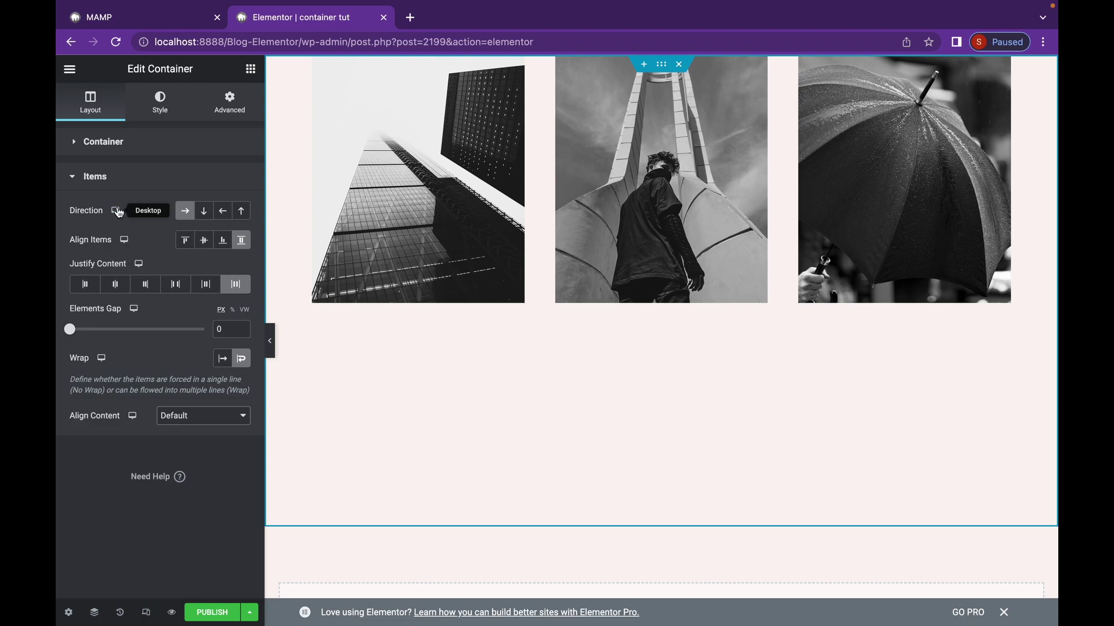
pyautogui.click(206, 212)
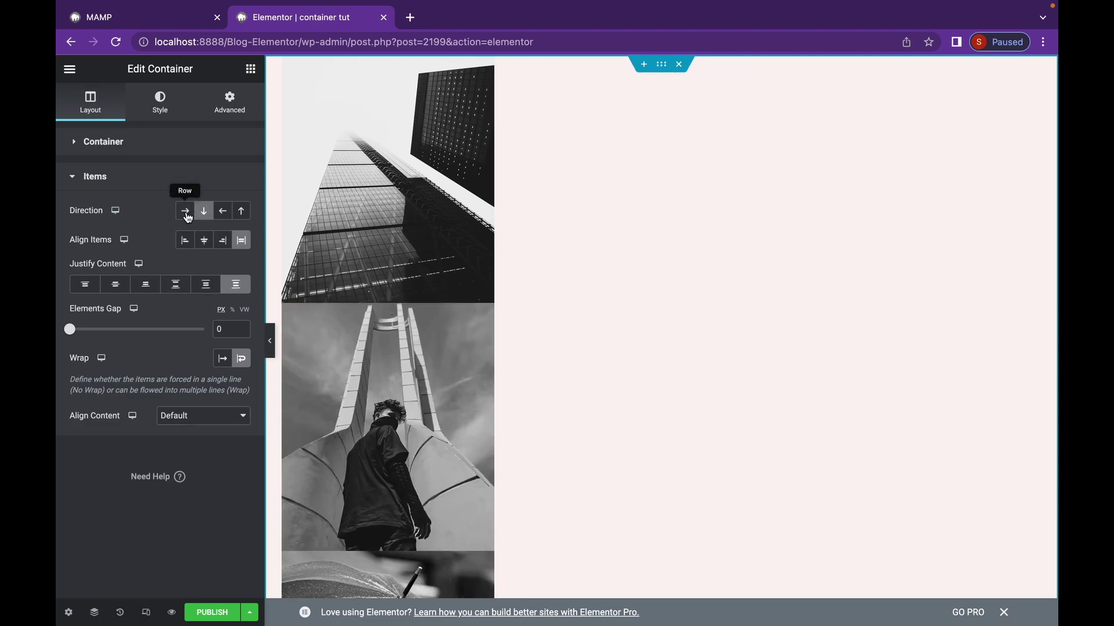
pyautogui.click(185, 212)
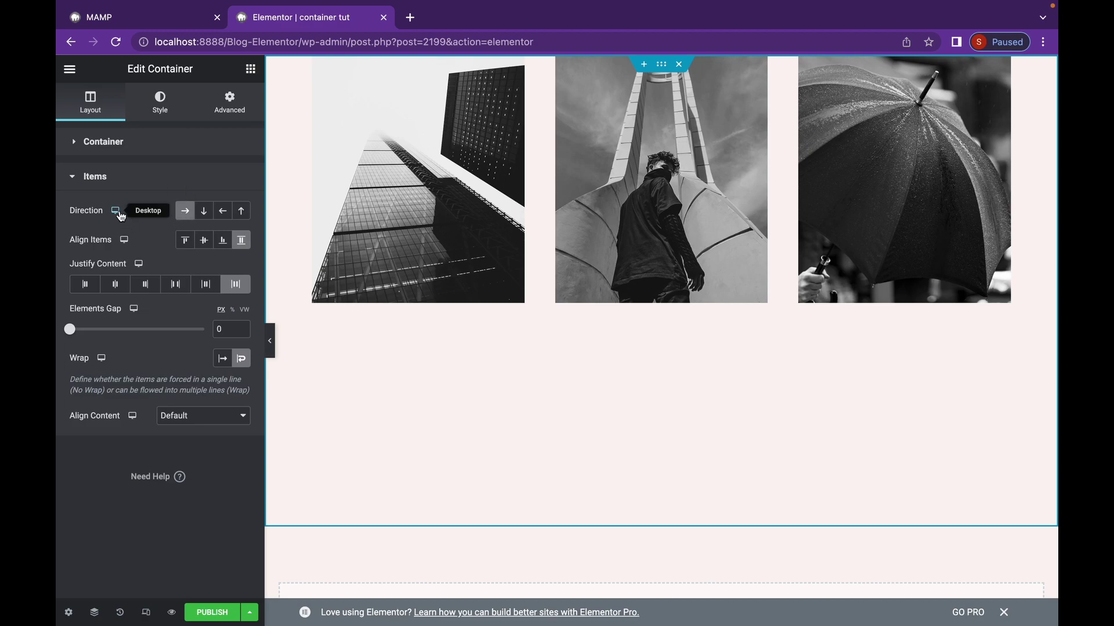
pyautogui.moveTo(120, 215)
pyautogui.click(116, 229)
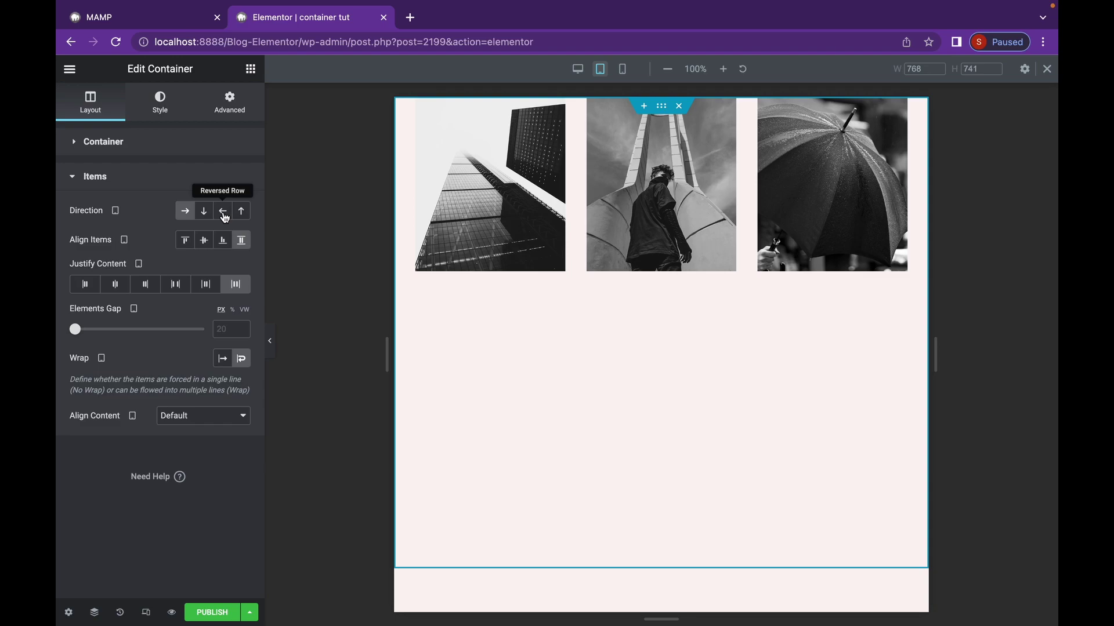
pyautogui.click(224, 214)
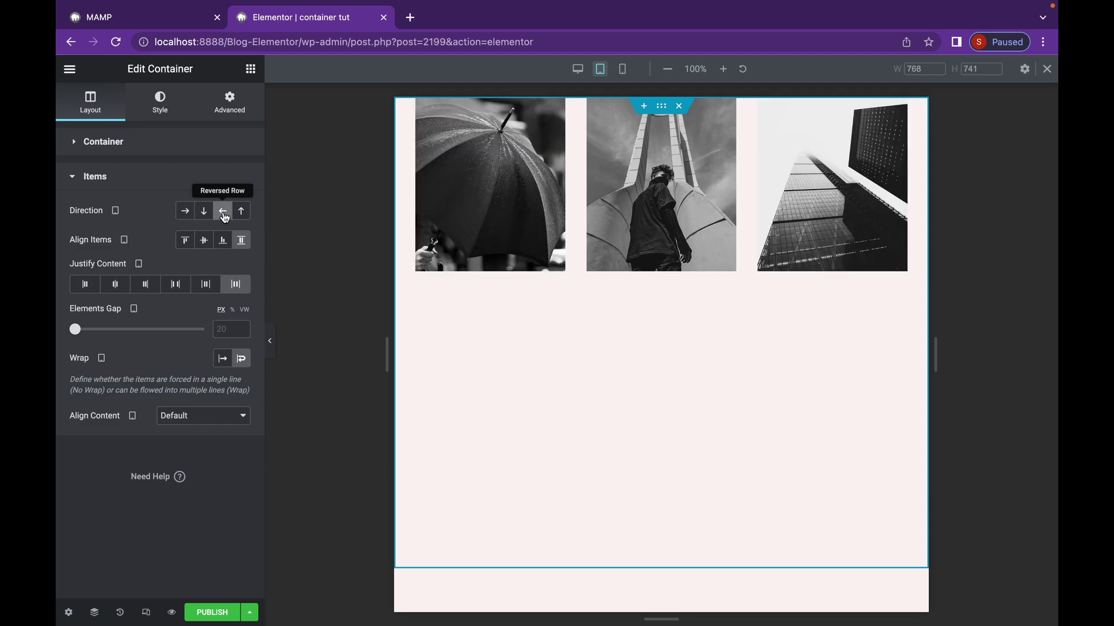
pyautogui.click(115, 211)
pyautogui.click(115, 196)
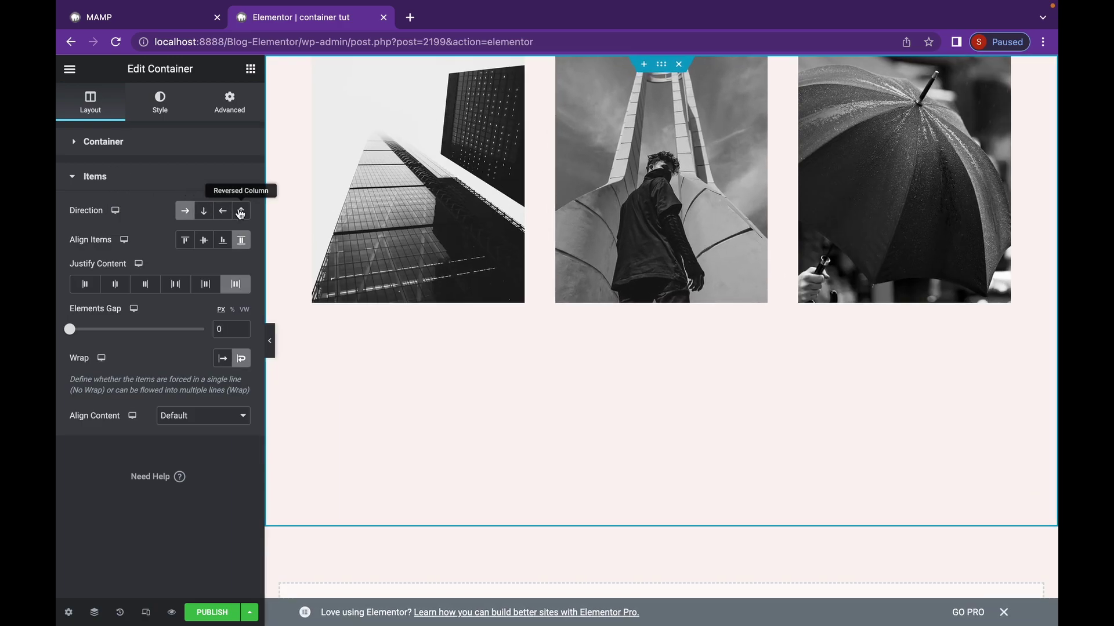
pyautogui.click(116, 216)
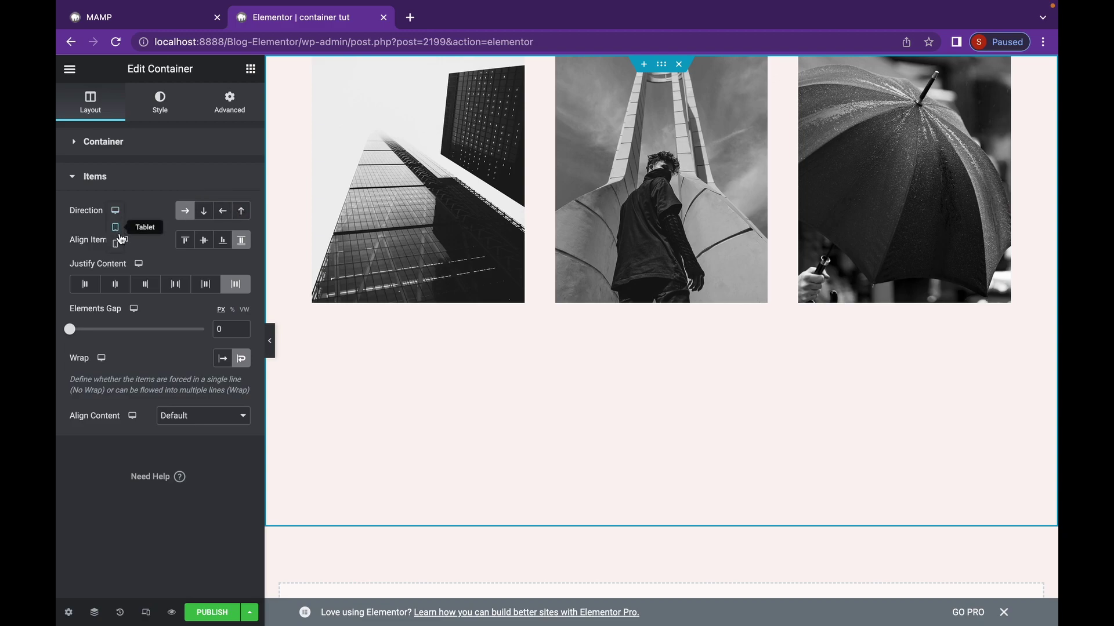
pyautogui.click(122, 239)
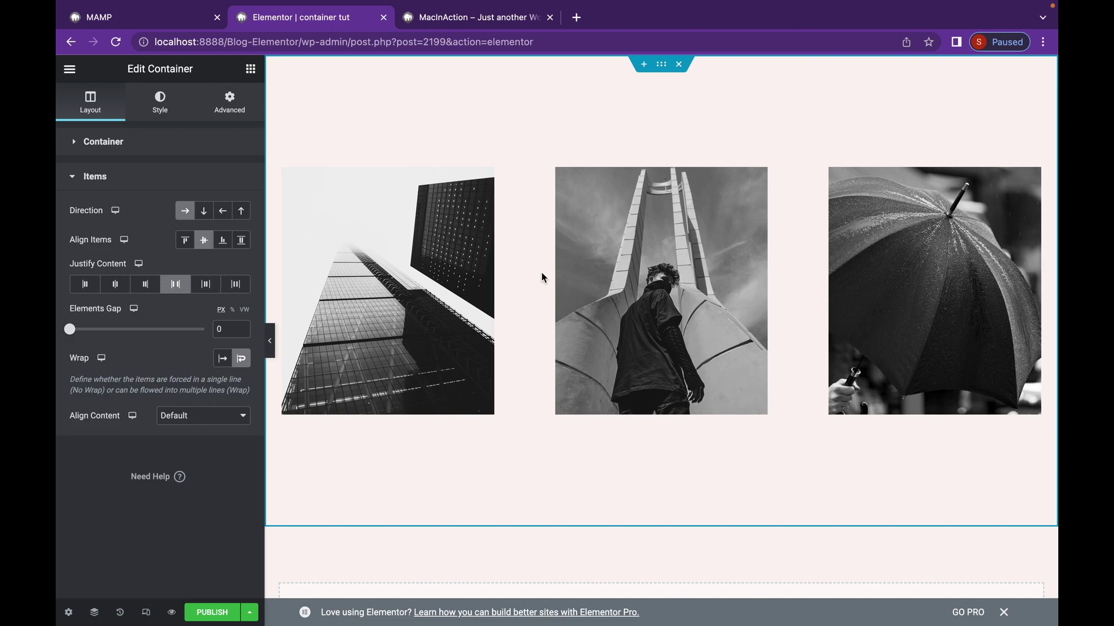
# Switch to the live MacInAction site and scroll through its reviews, video section and footer.
pyautogui.click(508, 19)
pyautogui.scroll(-9, 589, 268)
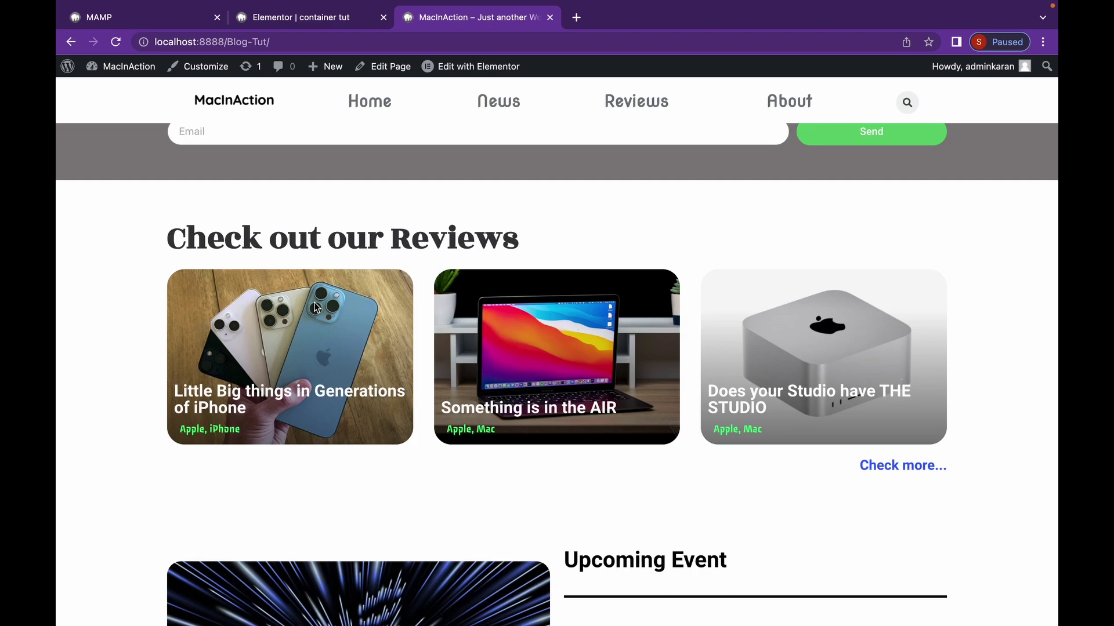
pyautogui.scroll(5, 314, 307)
pyautogui.scroll(-9, 315, 308)
pyautogui.scroll(-10, 315, 307)
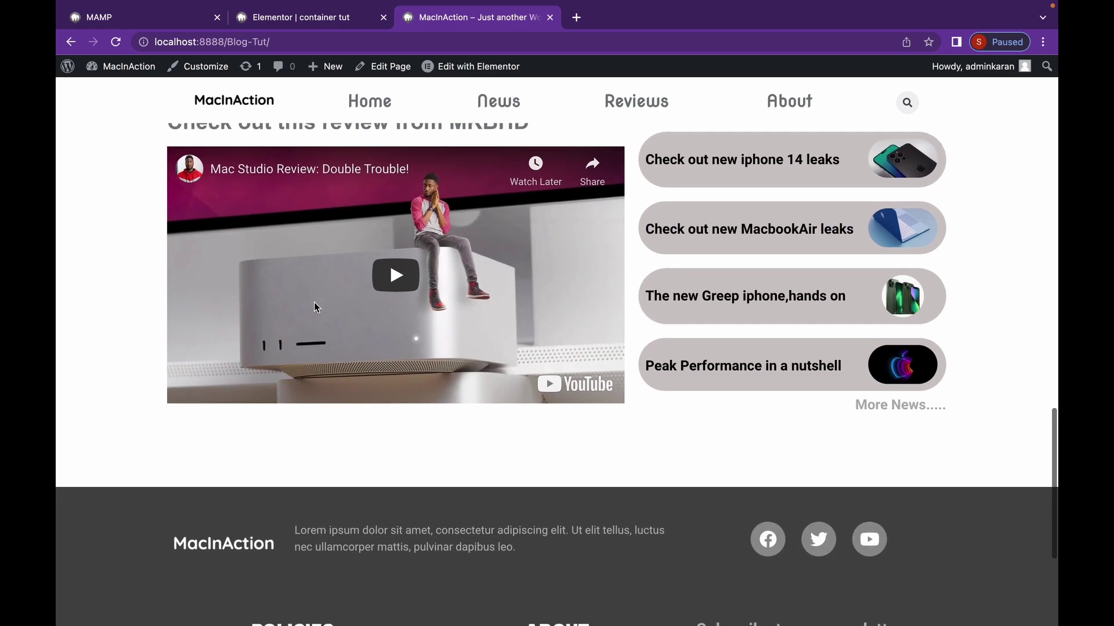
pyautogui.scroll(-4, 314, 303)
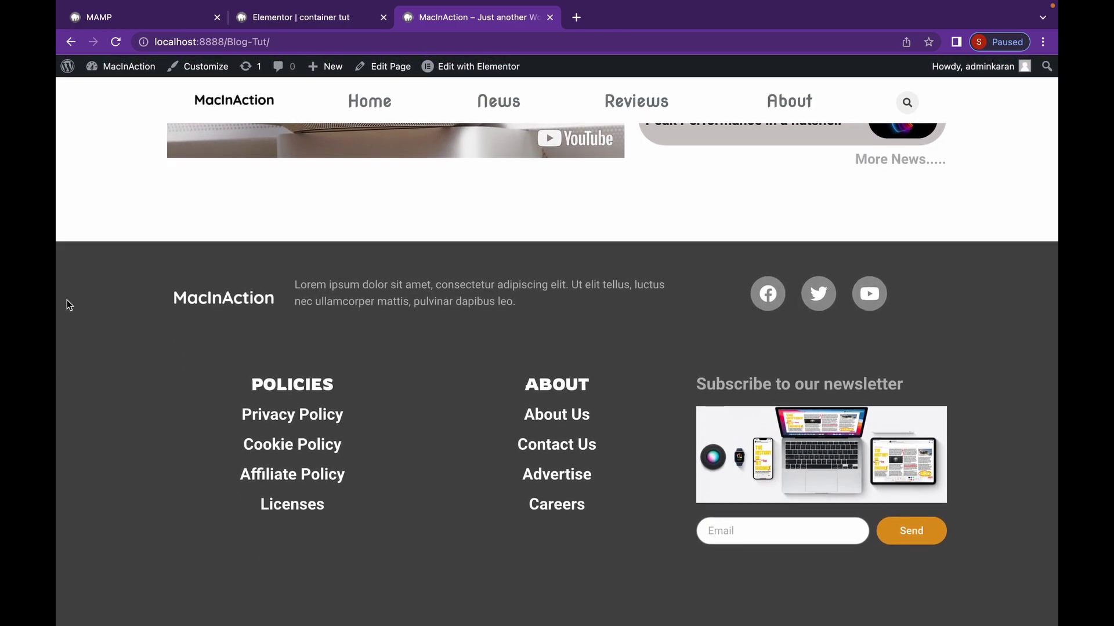
# Set the first image container's HTML tag to 'a', start its link entry, then select its building image.
pyautogui.click(246, 17)
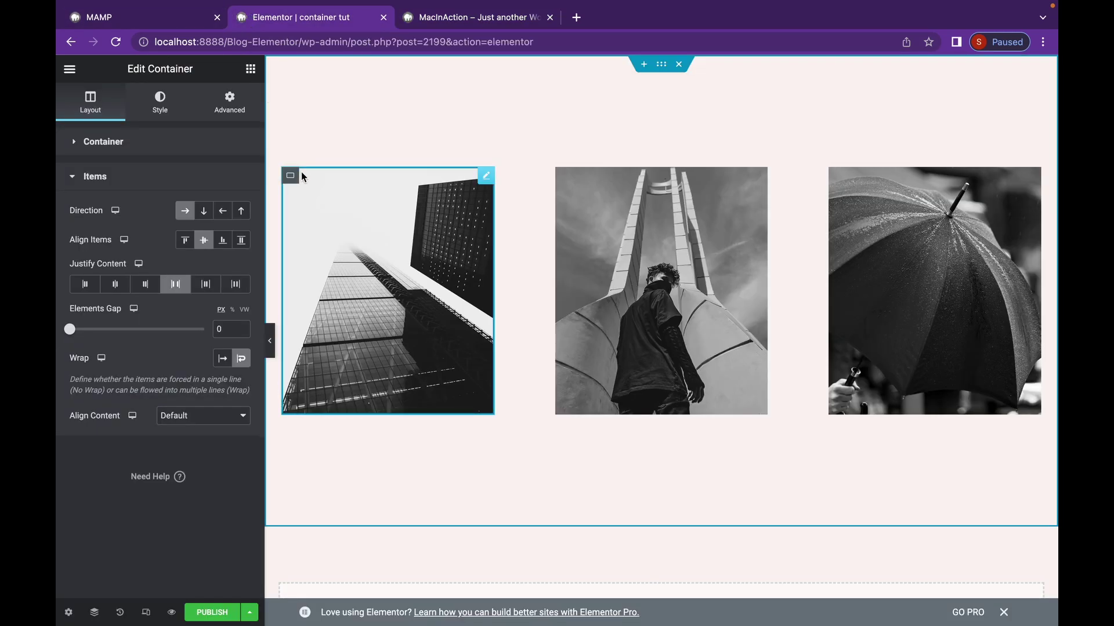
pyautogui.click(290, 178)
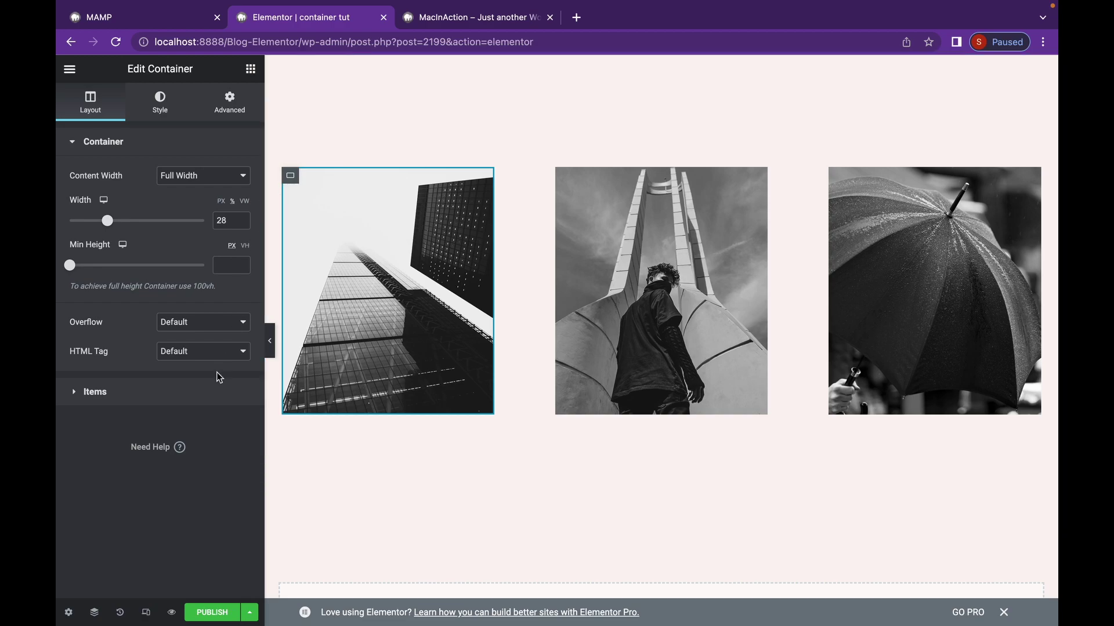
pyautogui.click(230, 355)
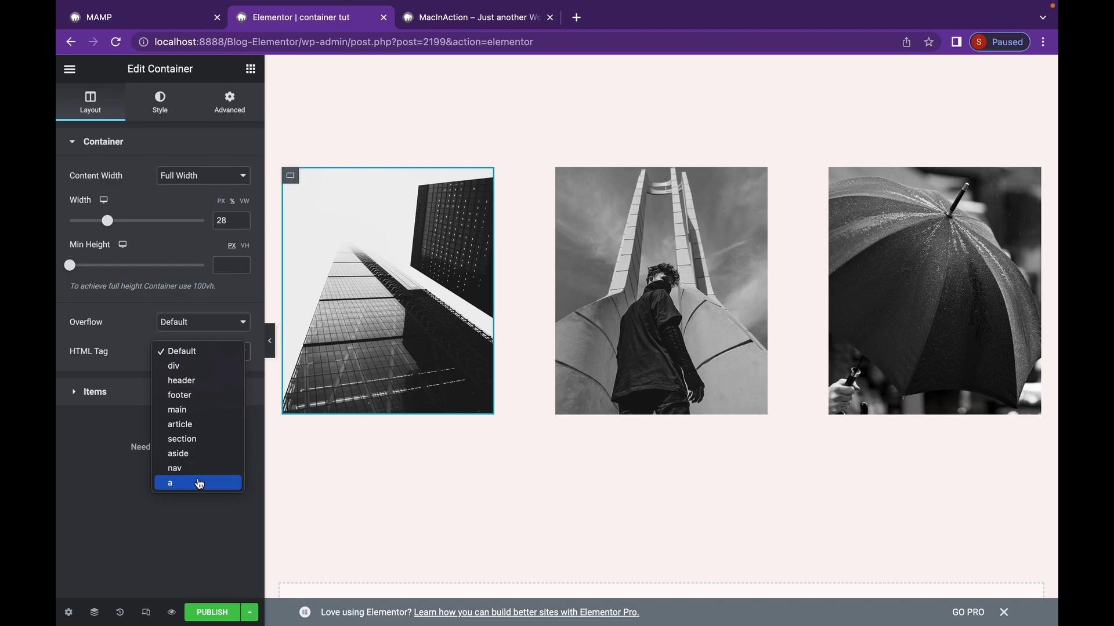
pyautogui.click(199, 484)
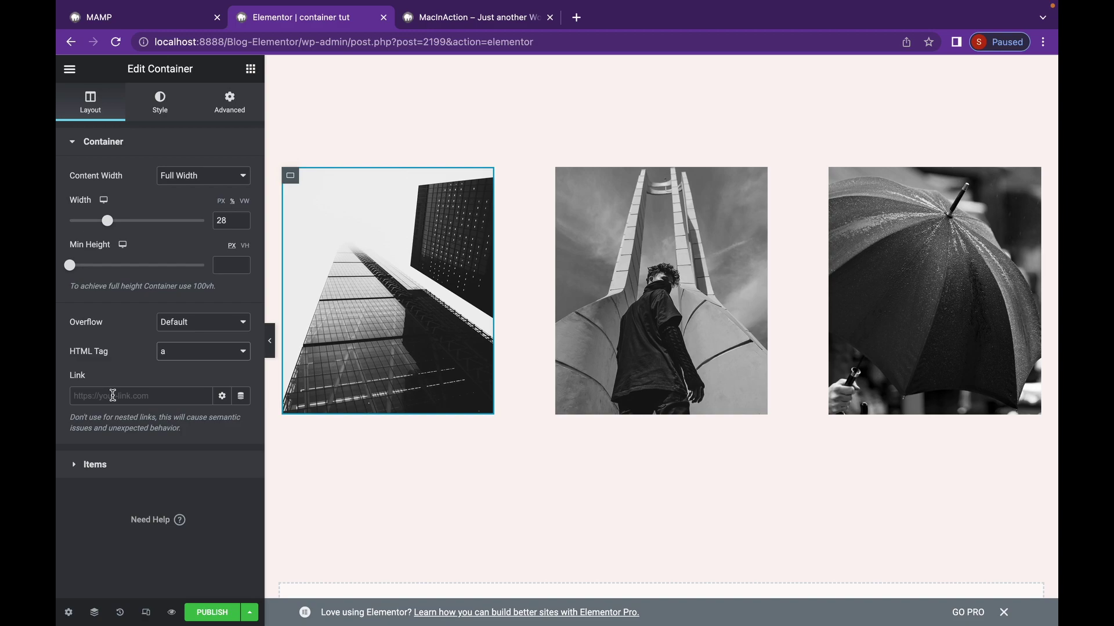
pyautogui.click(110, 392)
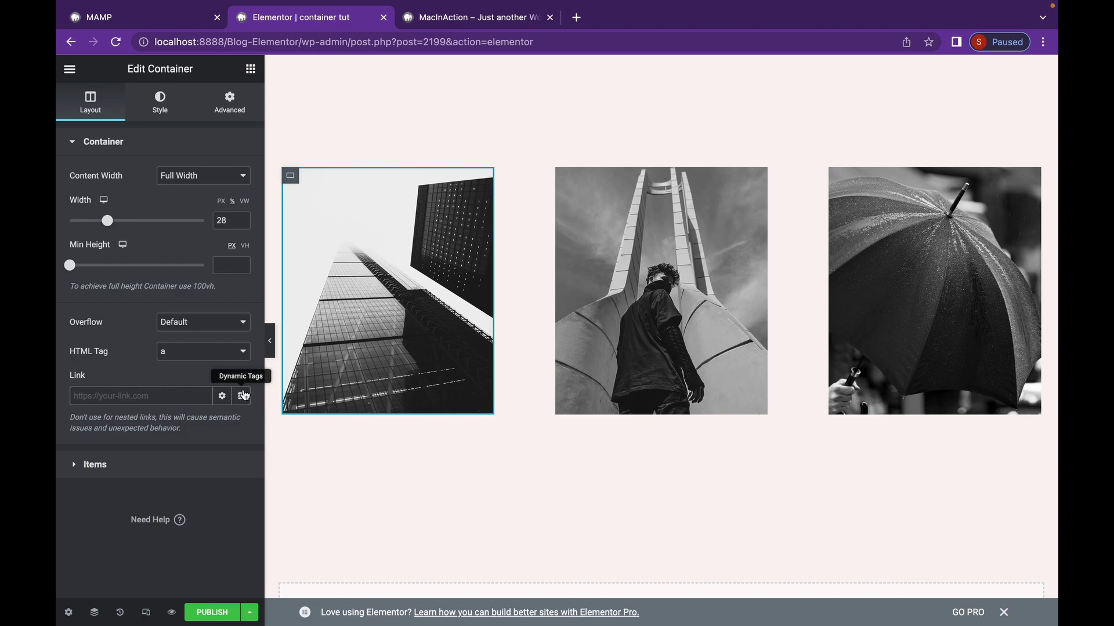
pyautogui.click(242, 395)
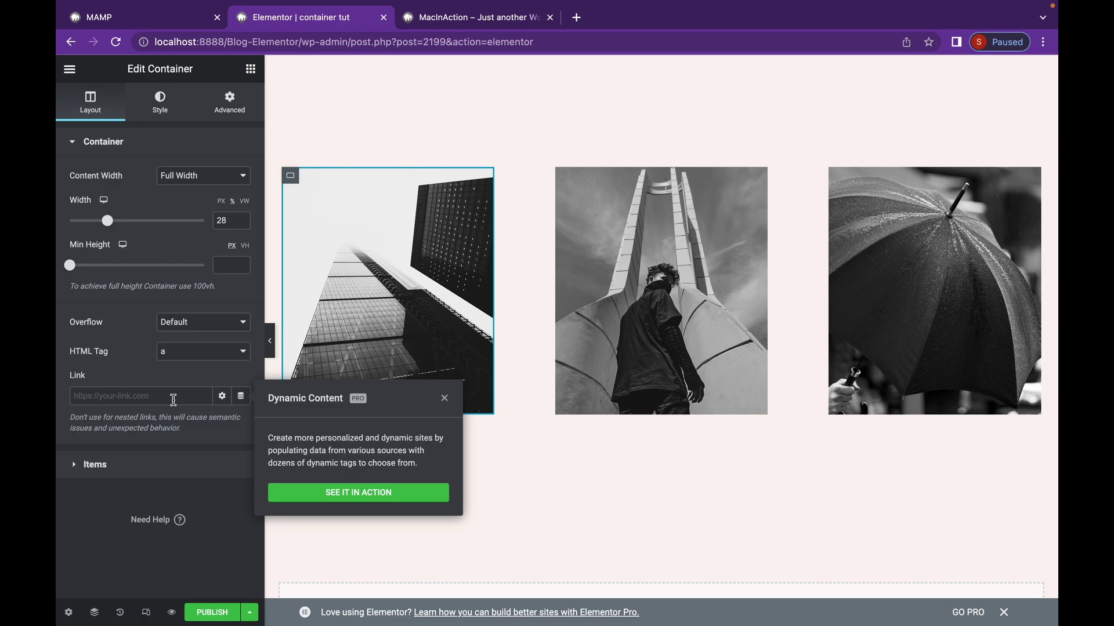
pyautogui.click(167, 394)
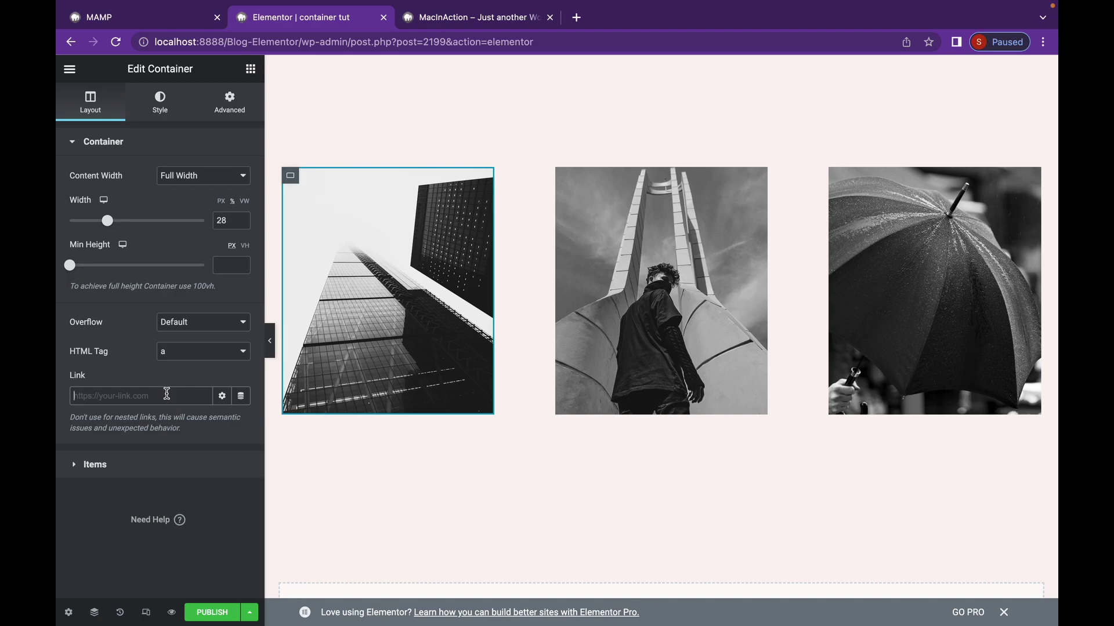
pyautogui.click(476, 371)
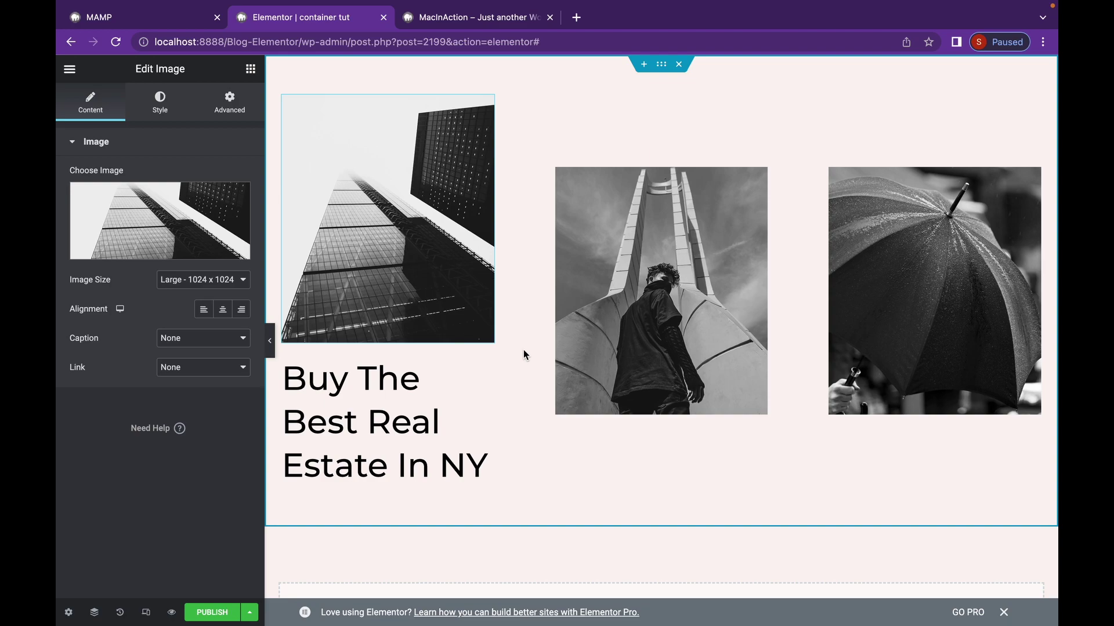
# On the first container, try Align Self Start, Center and End, finishing on Stretch.
pyautogui.moveTo(292, 106)
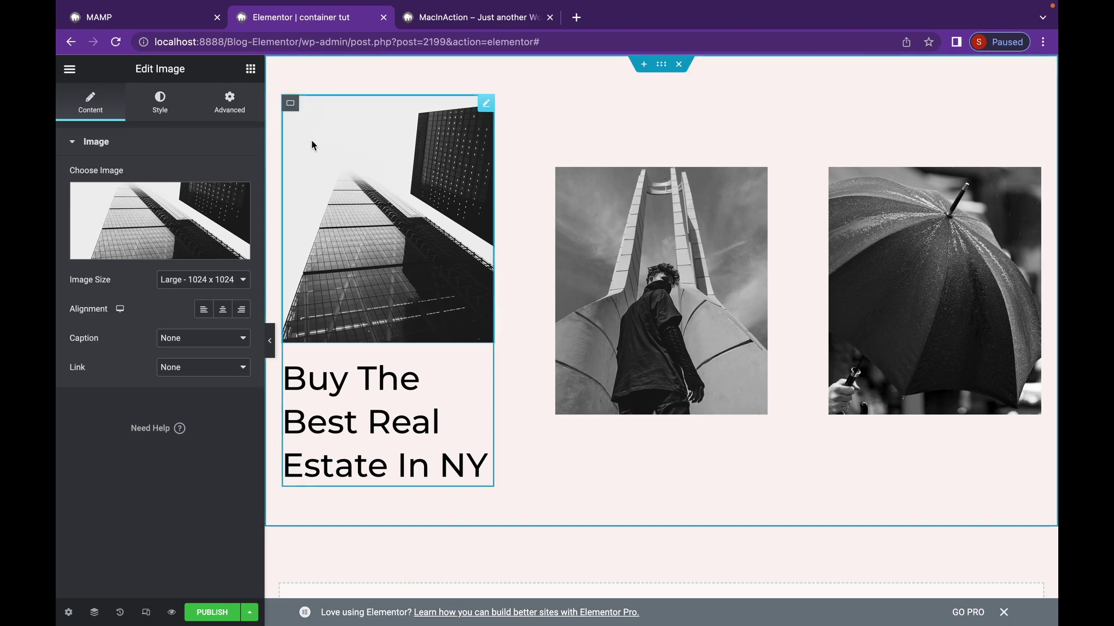
pyautogui.click(292, 106)
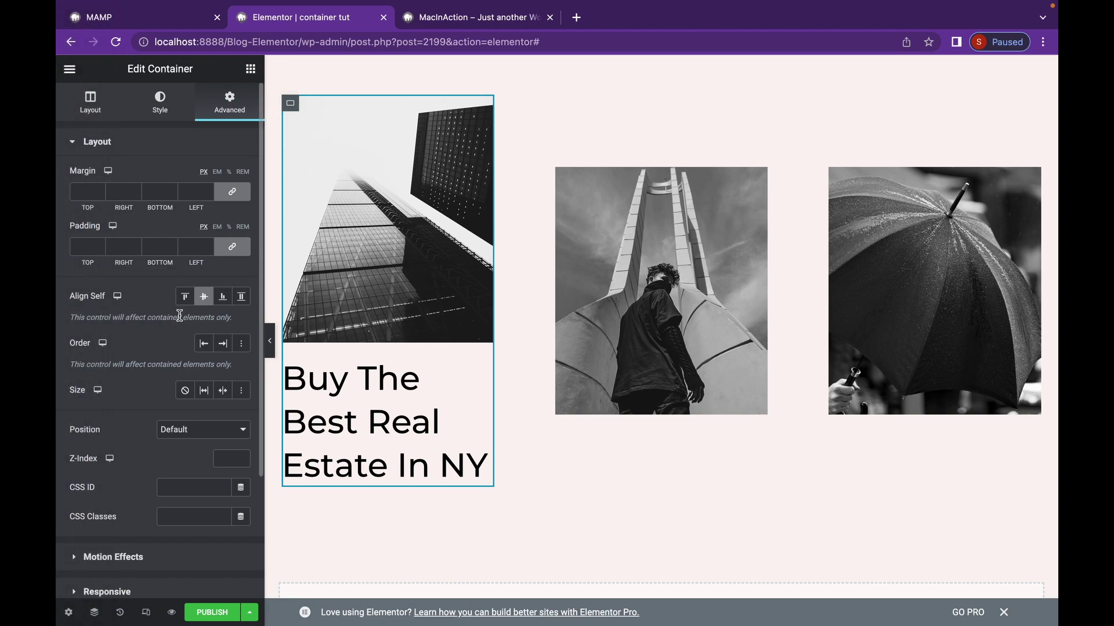
pyautogui.scroll(-2, 180, 316)
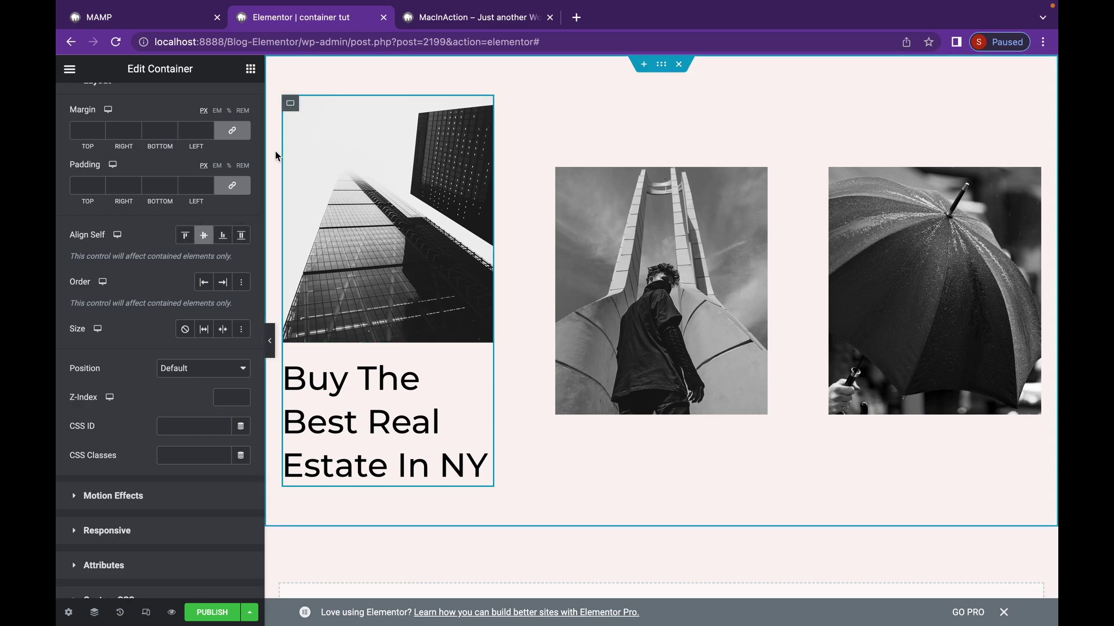
pyautogui.click(187, 235)
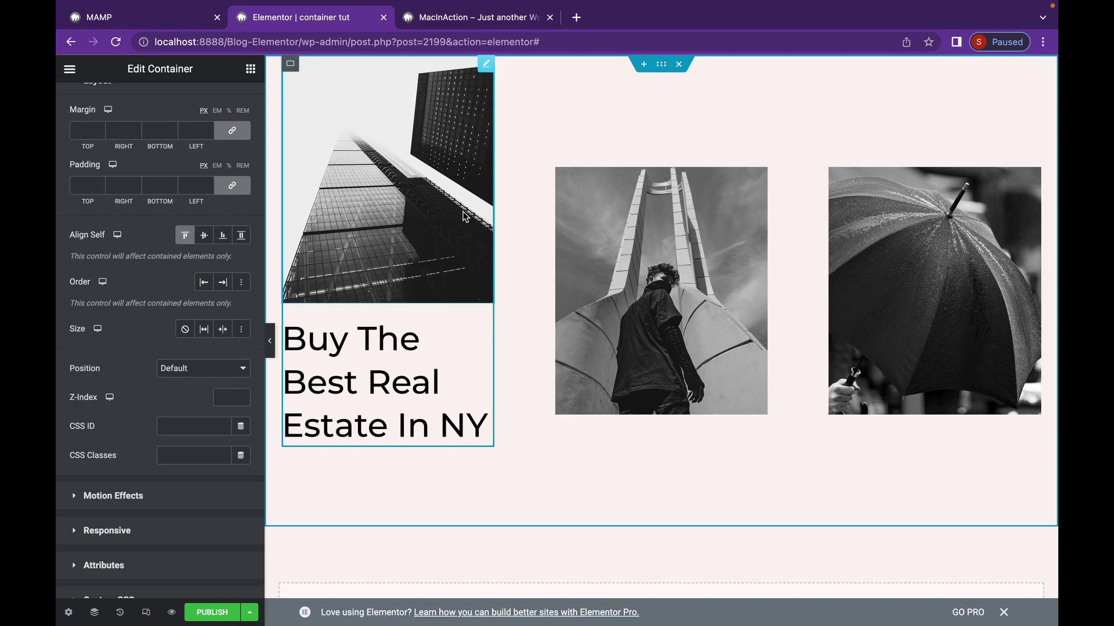
pyautogui.click(205, 238)
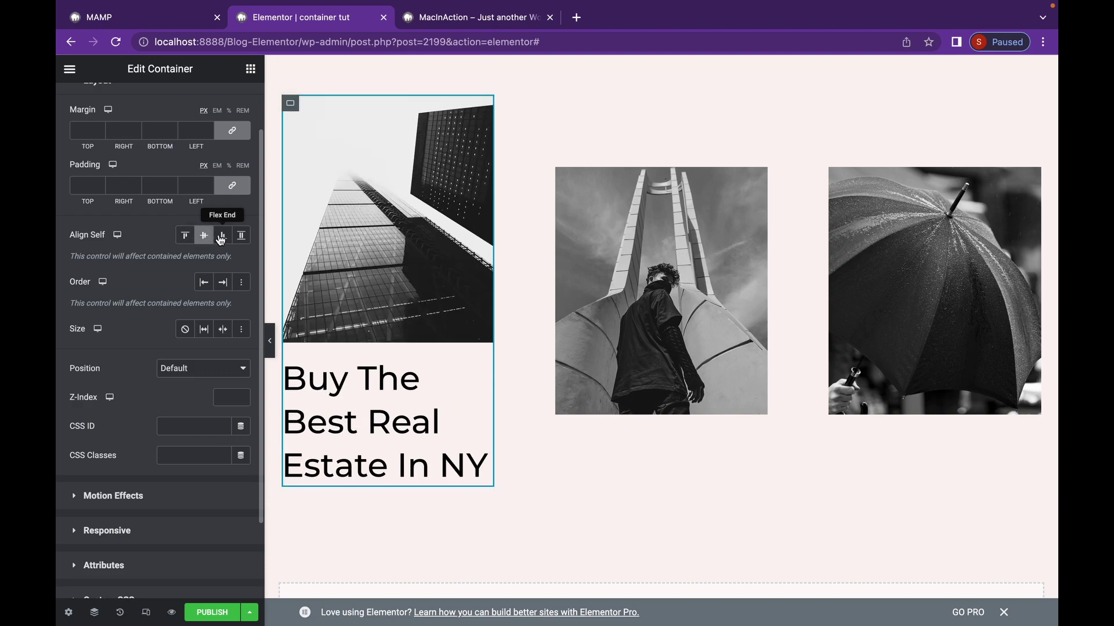
pyautogui.click(223, 236)
pyautogui.click(239, 238)
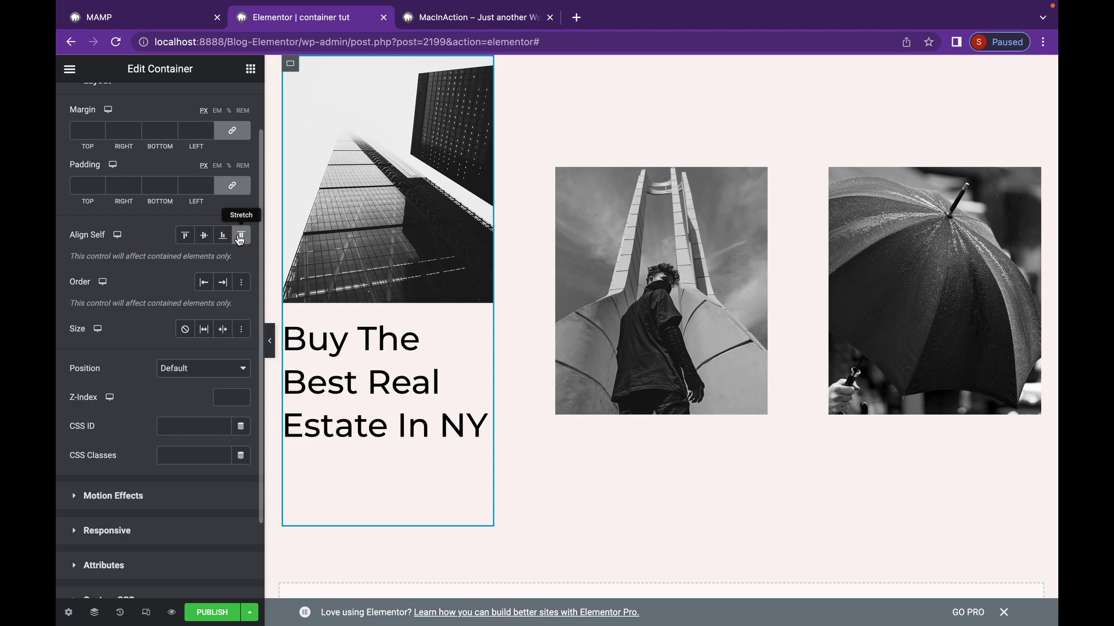
# Try the container's Order options End and Custom, then set it back to Start.
pyautogui.click(204, 284)
pyautogui.click(221, 283)
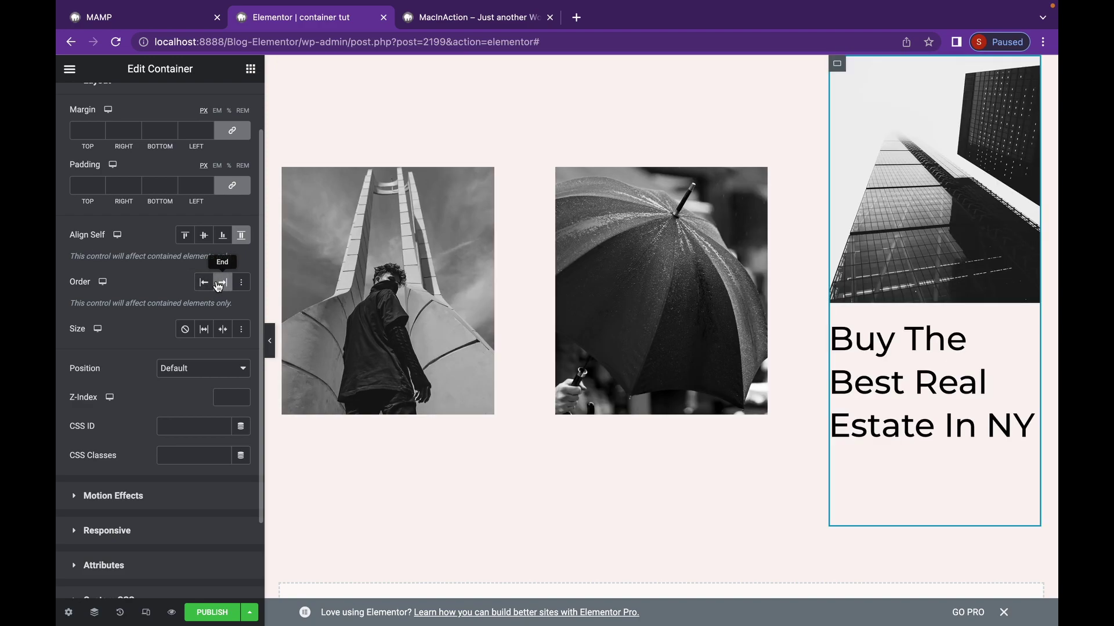
pyautogui.click(236, 284)
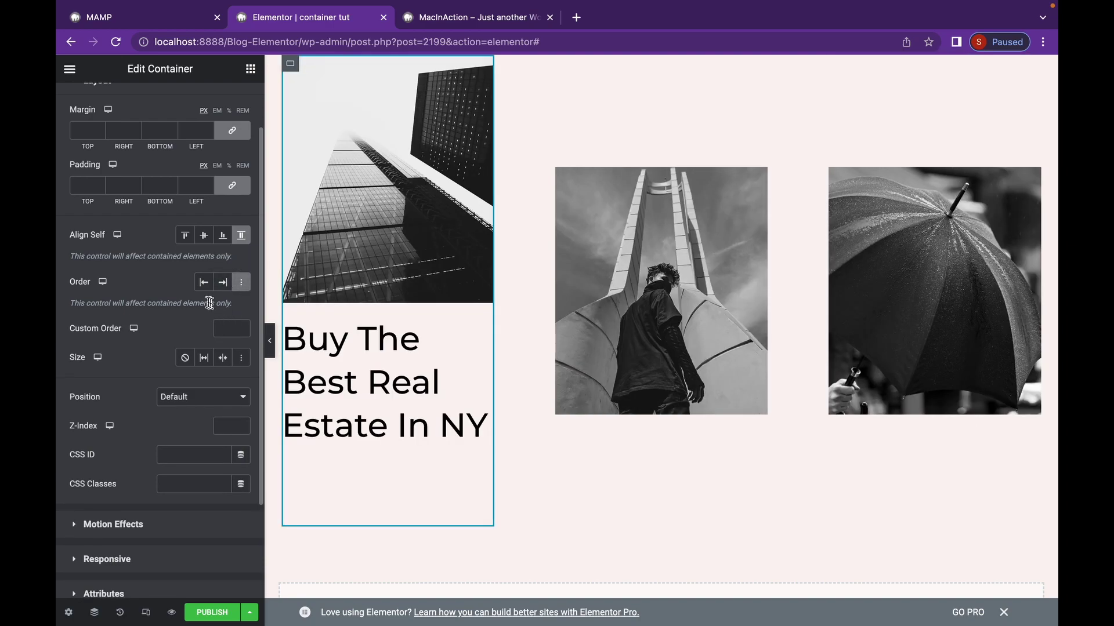
pyautogui.click(202, 284)
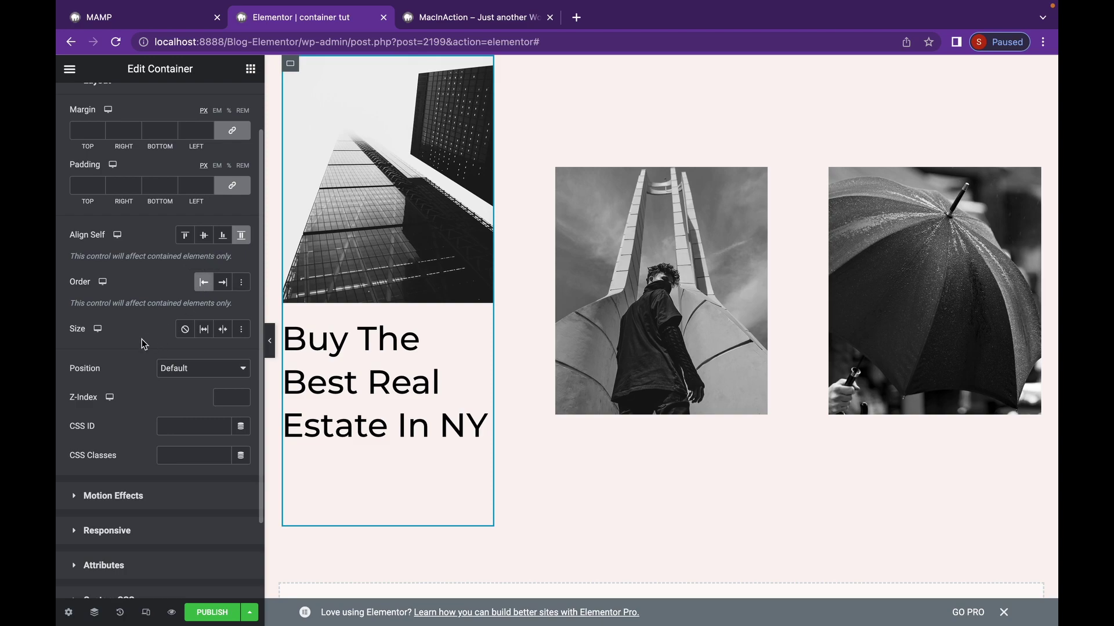
# Set the first container's Size to Grow, then select its building image's Advanced settings.
pyautogui.scroll(-1, 145, 340)
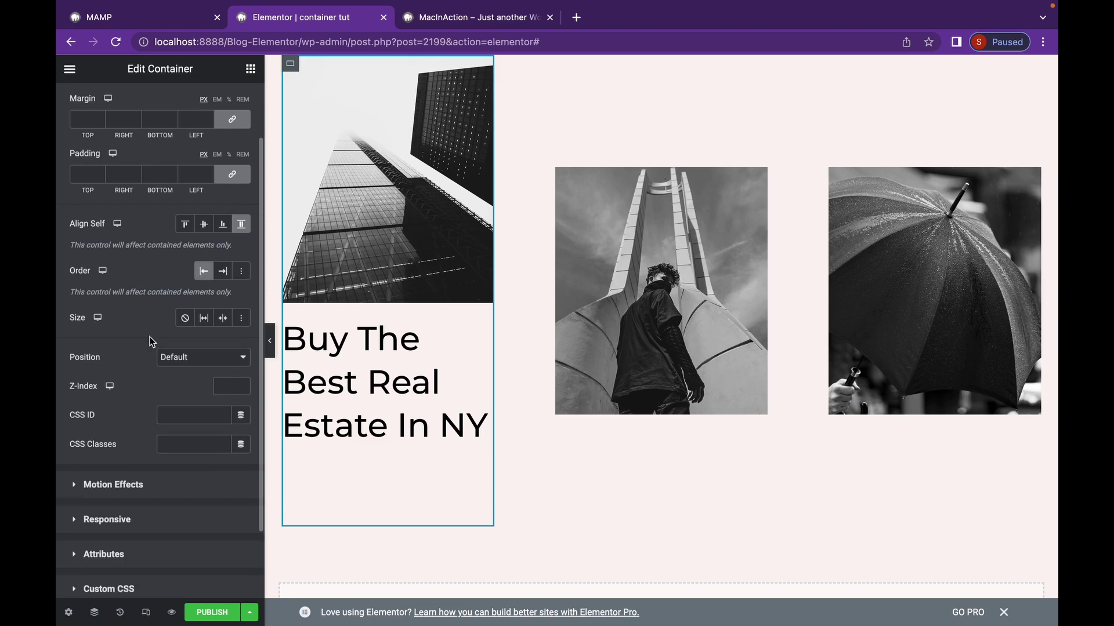
pyautogui.click(205, 319)
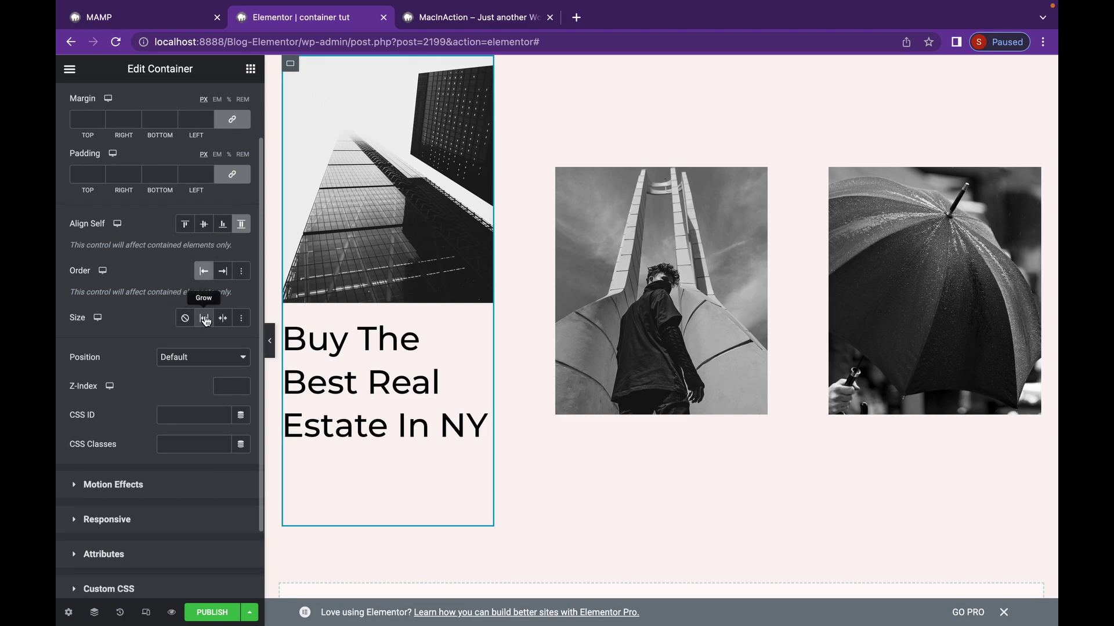
pyautogui.click(384, 172)
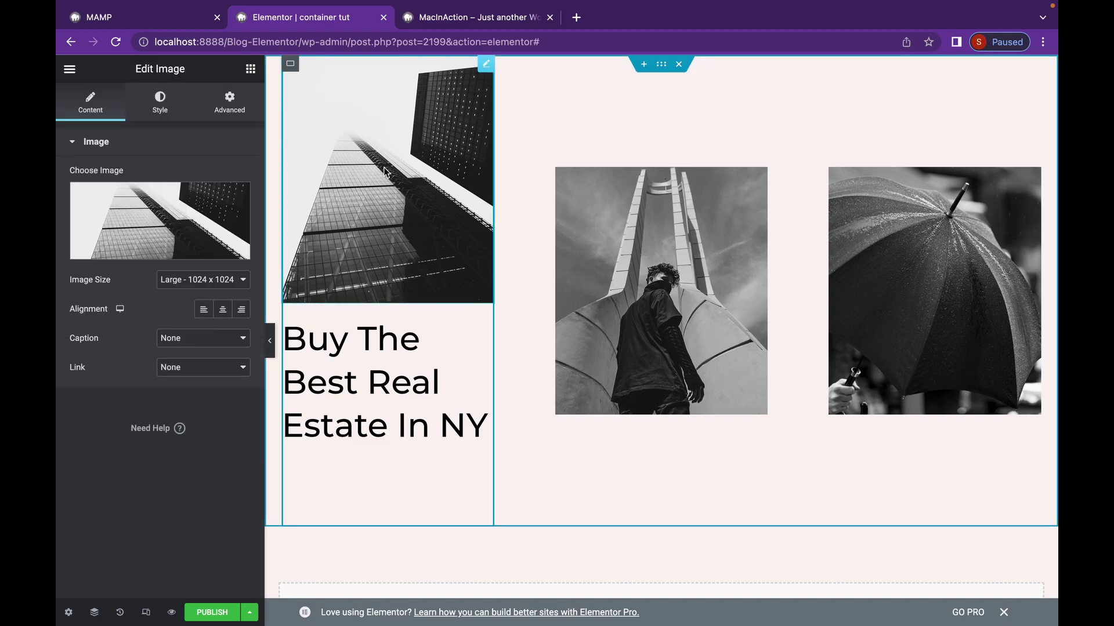
pyautogui.click(237, 121)
# Try the image's Grow and Shrink sizes, then choose Custom with Flex Grow and Shrink 1.
pyautogui.scroll(-1, 180, 335)
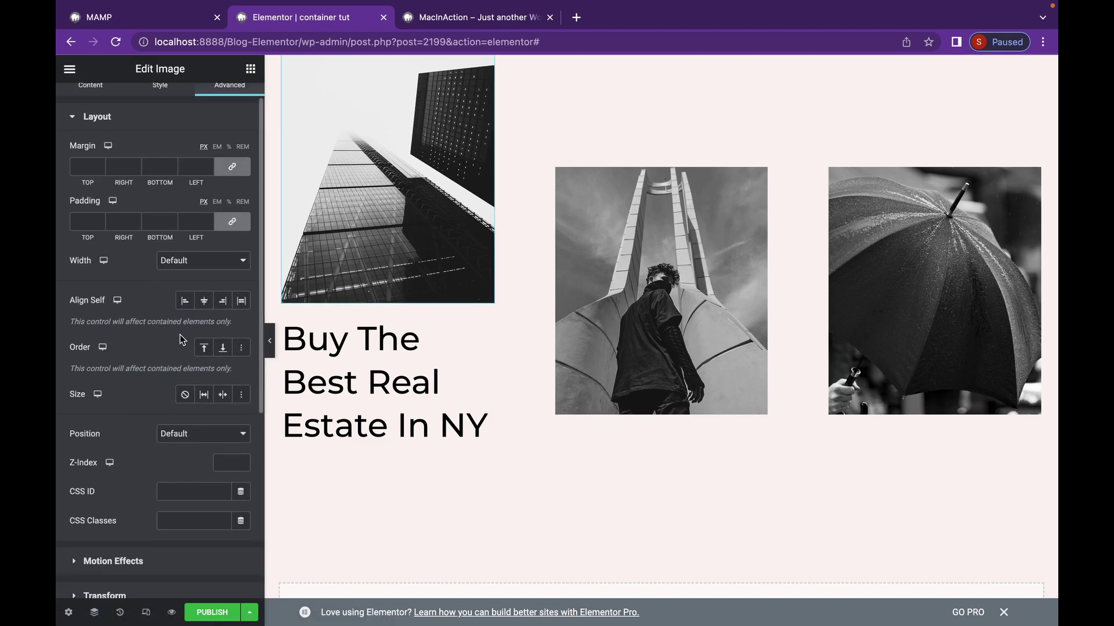
pyautogui.click(204, 396)
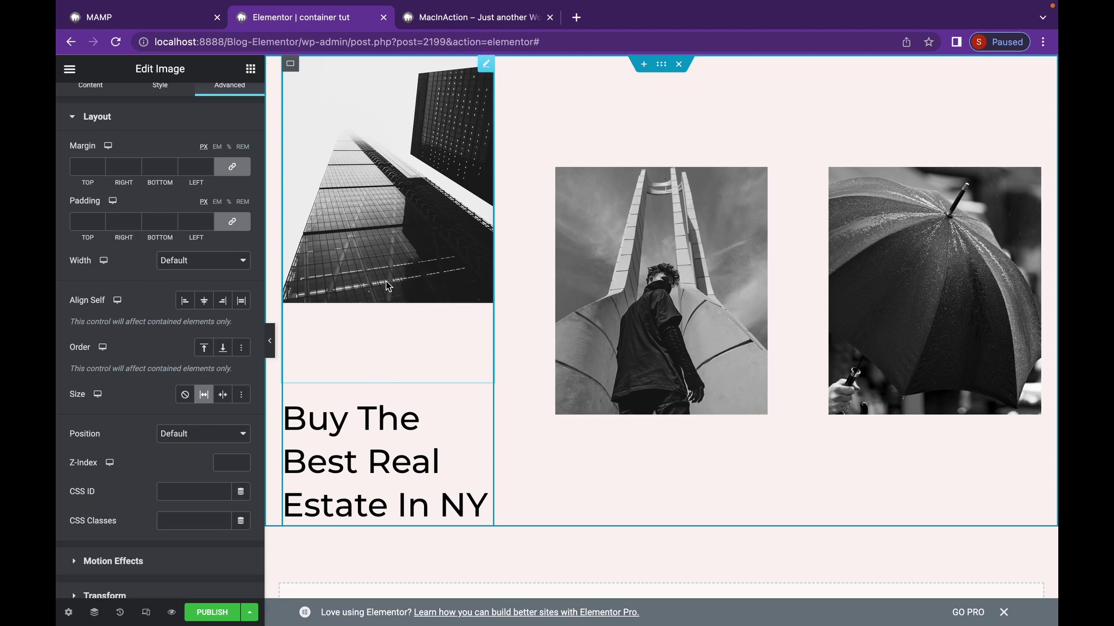
pyautogui.click(230, 396)
pyautogui.click(230, 395)
pyautogui.click(241, 395)
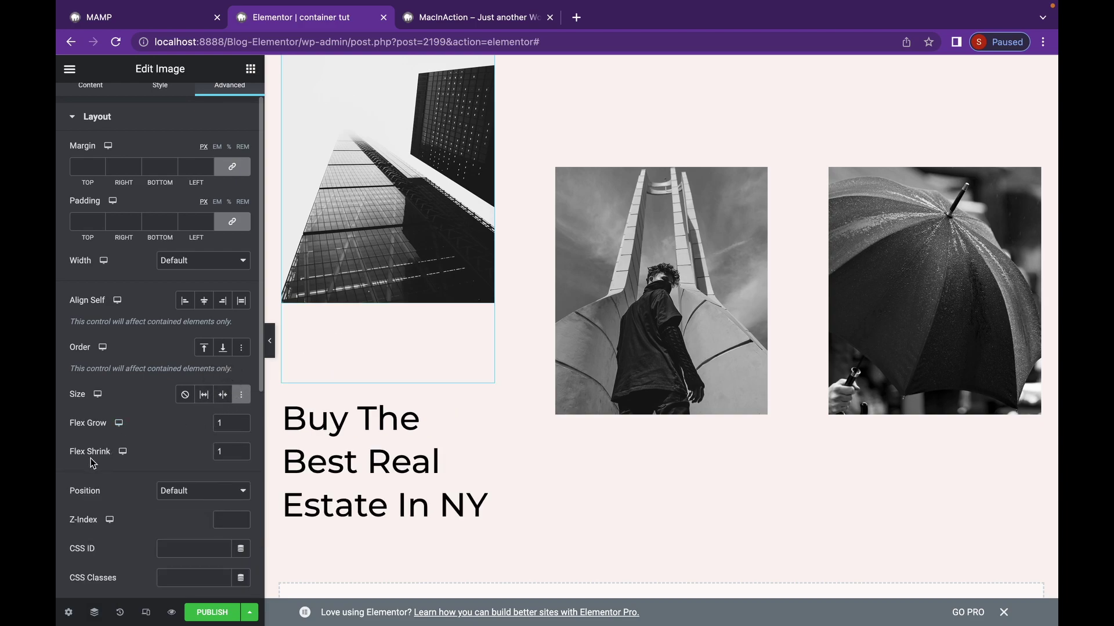
pyautogui.click(119, 425)
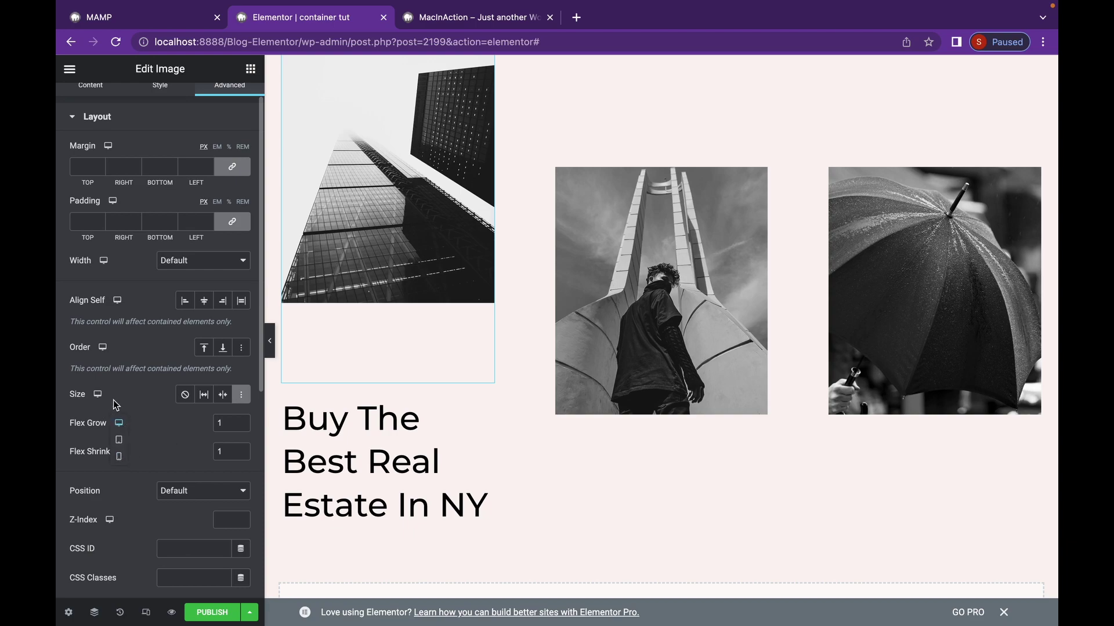